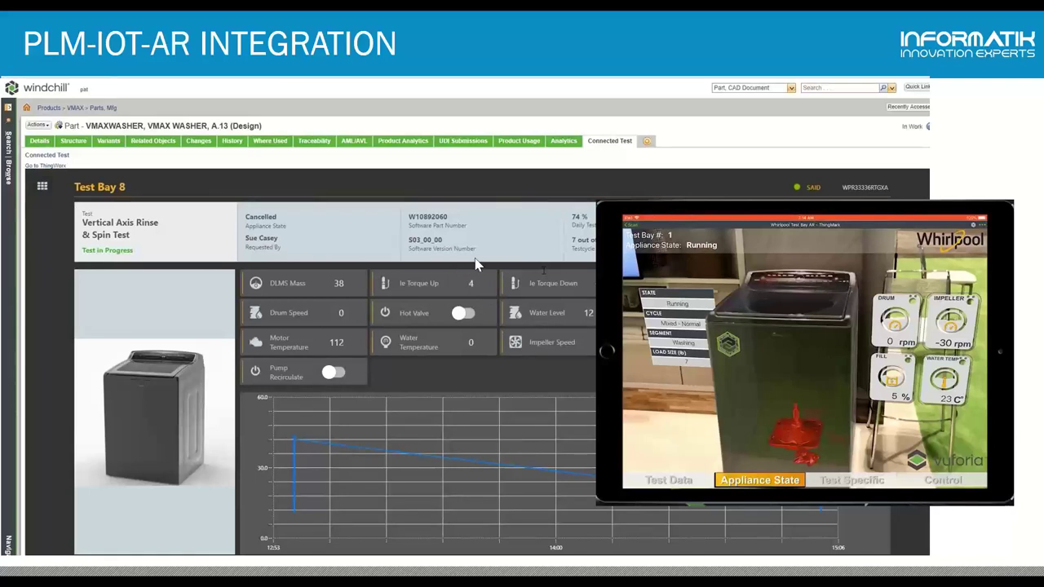
# End the slide show and switch to the browser, checking the open INF_PartSearchHelper services and Add new App to Landing Page tabs.
pyautogui.press('Escape')
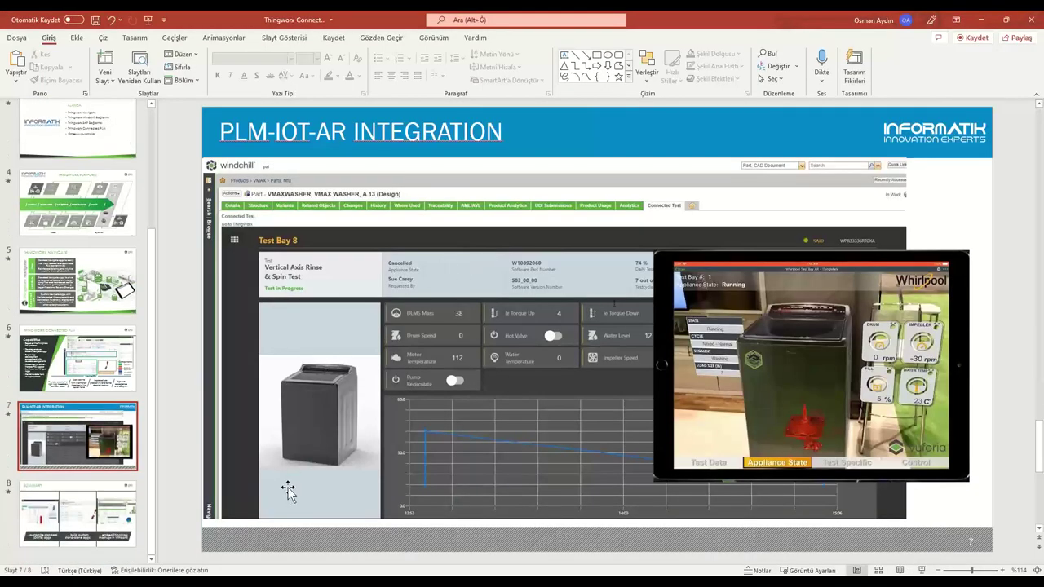
pyautogui.hotkey('alt', 'Tab')
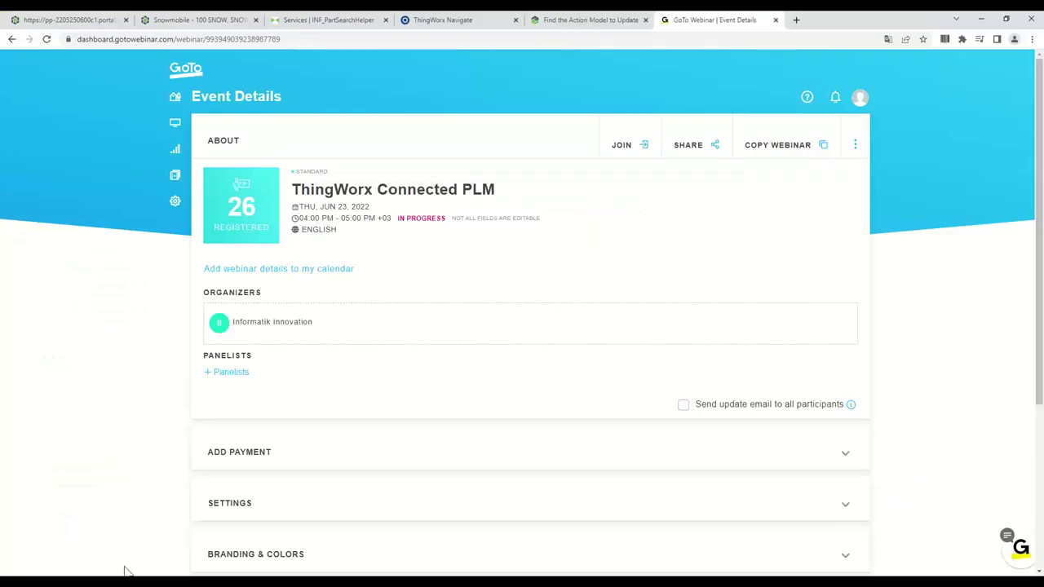
pyautogui.click(326, 19)
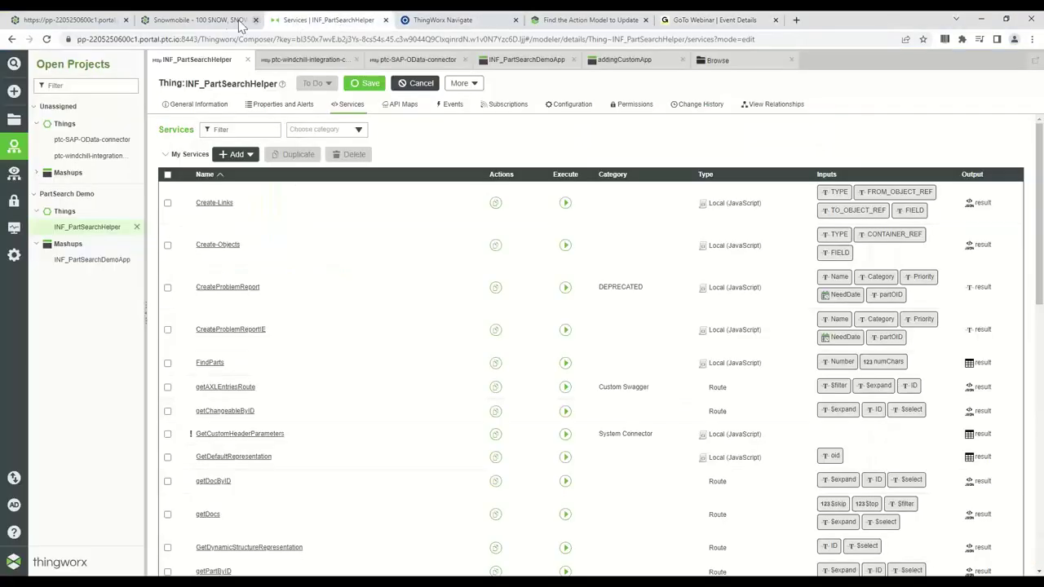
pyautogui.click(432, 21)
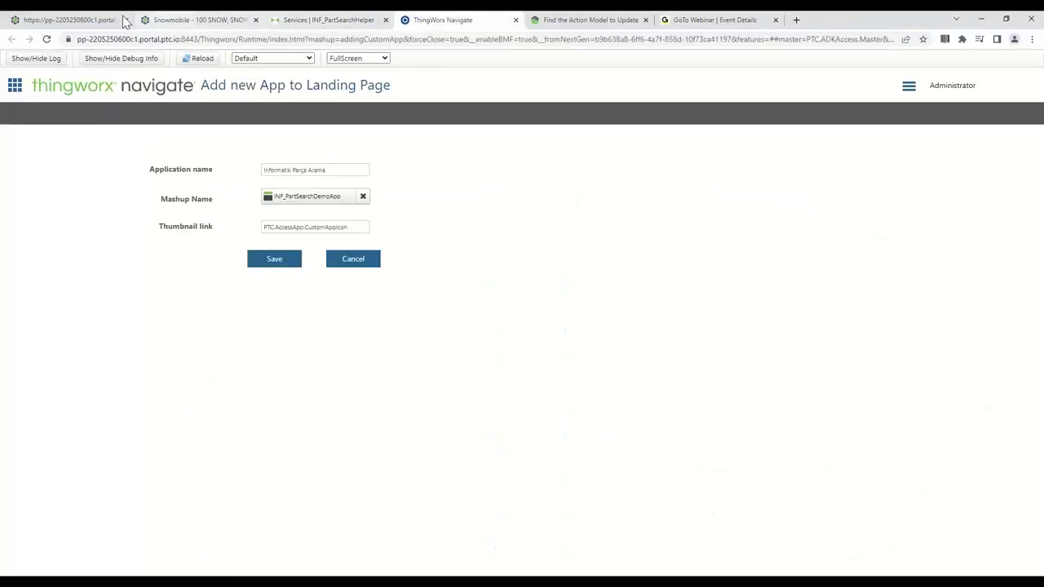
# Open ThingWorx Navigate from the Useful Links page in a new tab and bring that tab forward.
pyautogui.click(82, 21)
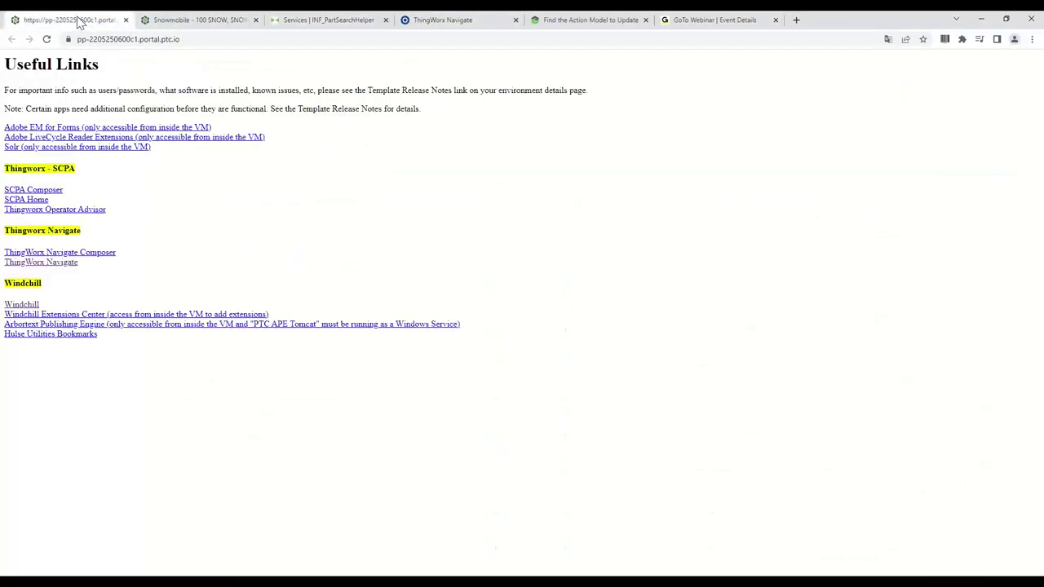
pyautogui.rightClick(57, 266)
pyautogui.click(78, 274)
pyautogui.click(198, 22)
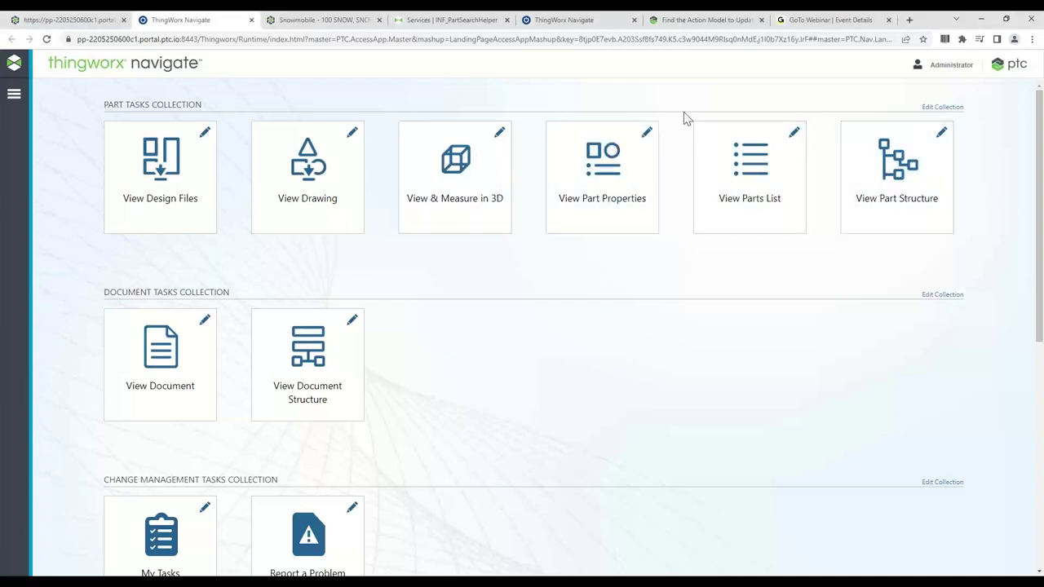
# Search View Part Structure for 324, open WELD-SUSP PAD REAR 144 LH and rotate its 3D model.
pyautogui.press('F5')
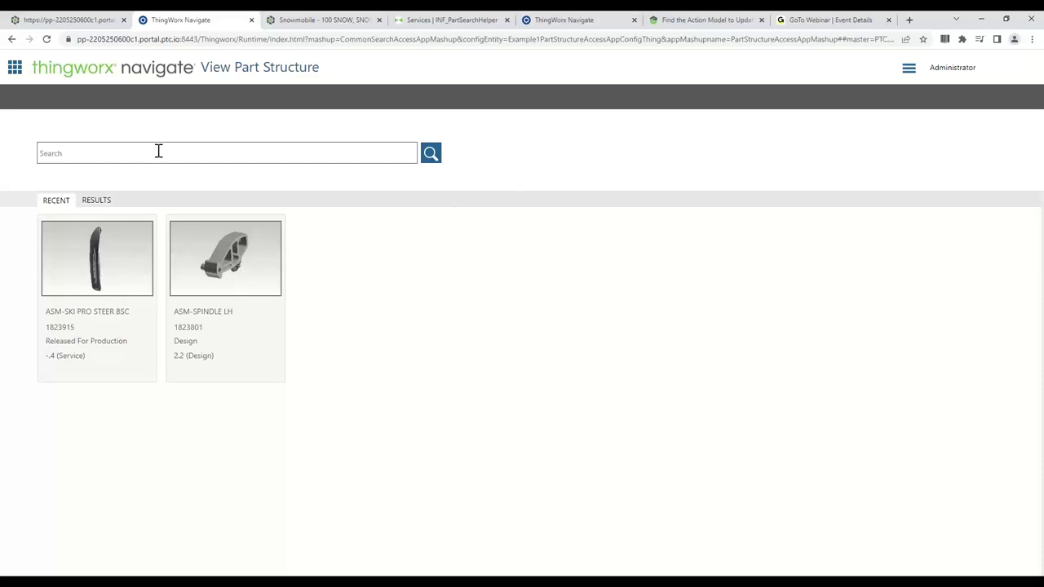
pyautogui.write('324')
pyautogui.click(431, 157)
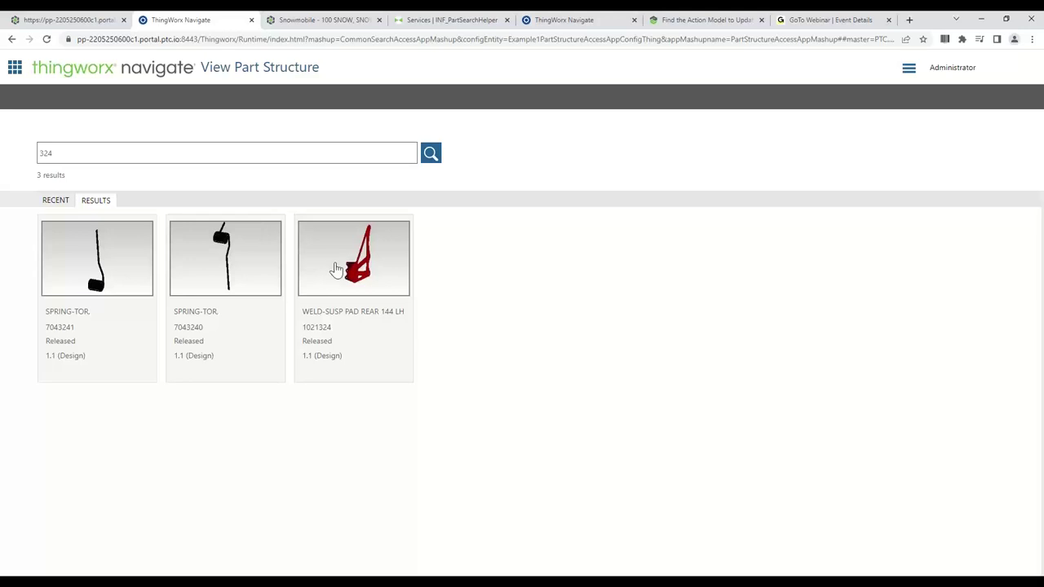
pyautogui.click(403, 305)
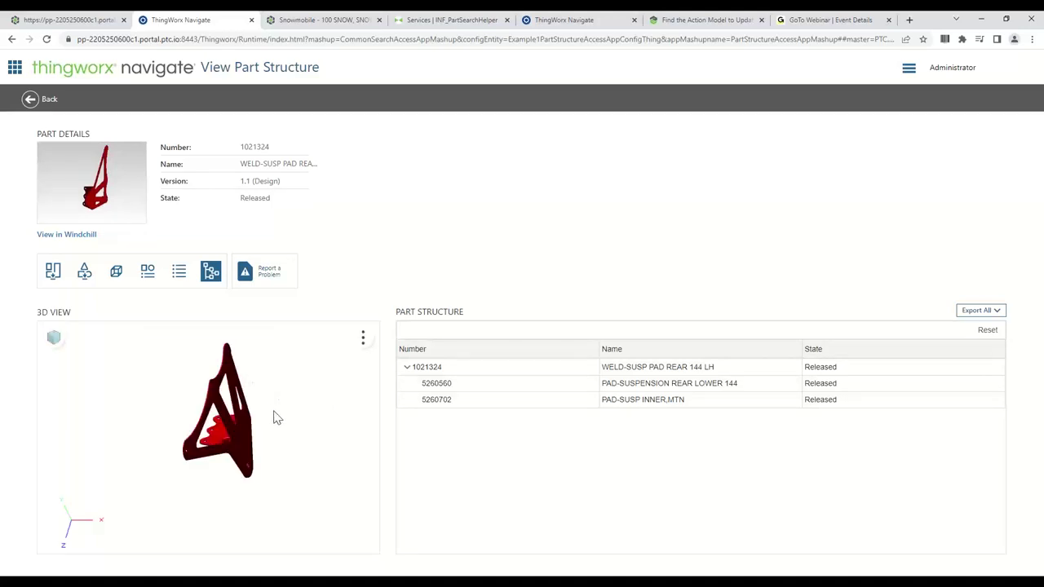
pyautogui.moveTo(275, 417); pyautogui.dragTo(154, 405)
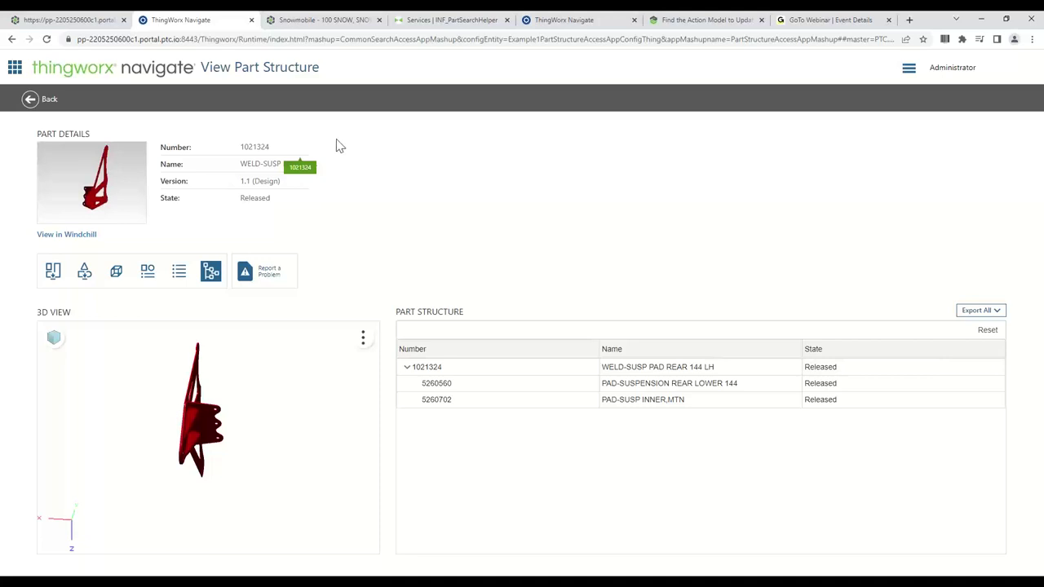
# Return to the recent parts, open ASM-SKI PRO STEER BSC and inspect its 3D model up close from another angle.
pyautogui.click(10, 39)
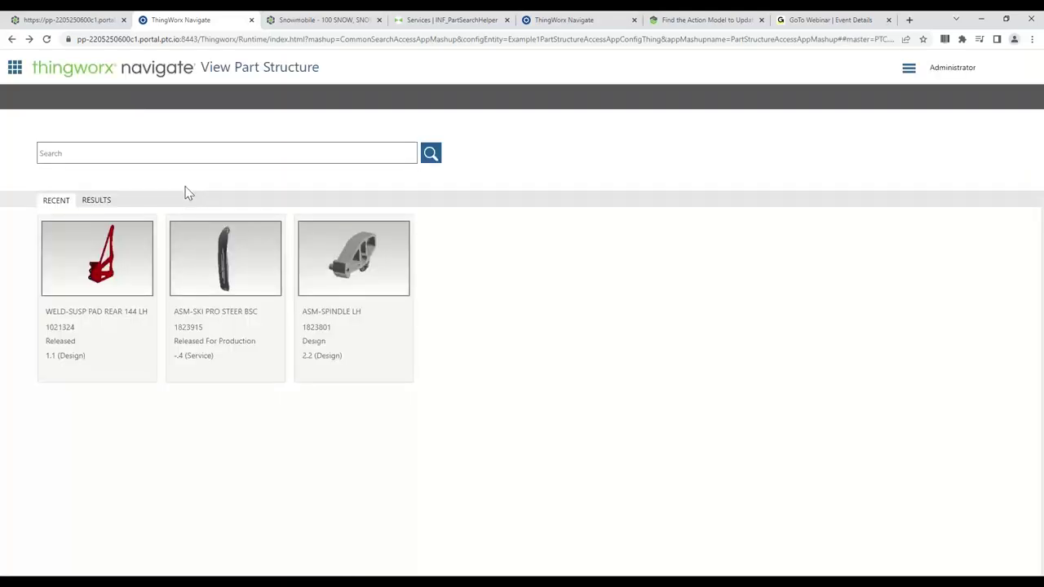
pyautogui.click(241, 254)
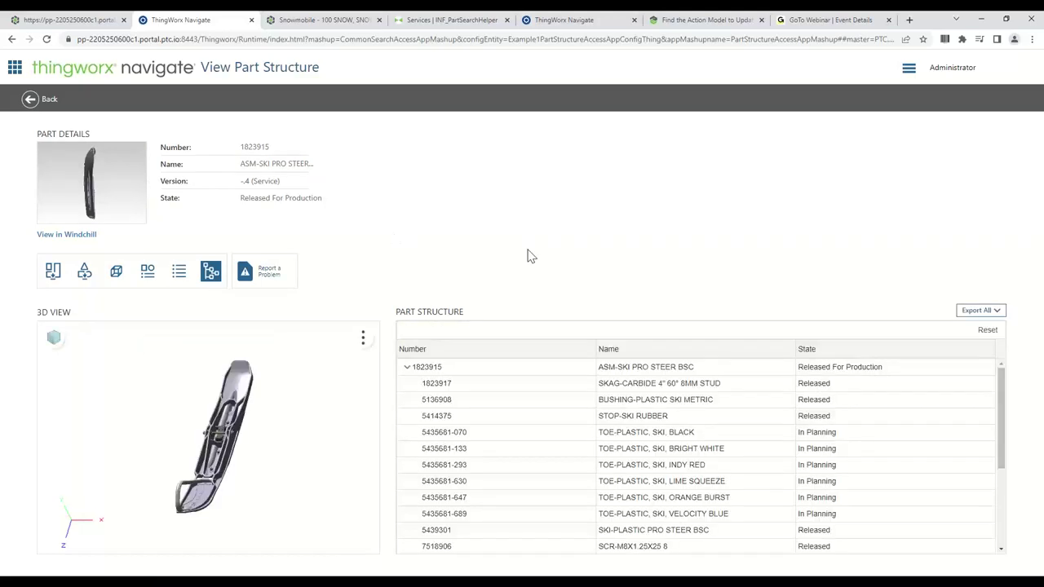
pyautogui.moveTo(226, 483); pyautogui.dragTo(207, 454)
pyautogui.scroll(6, 210, 453)
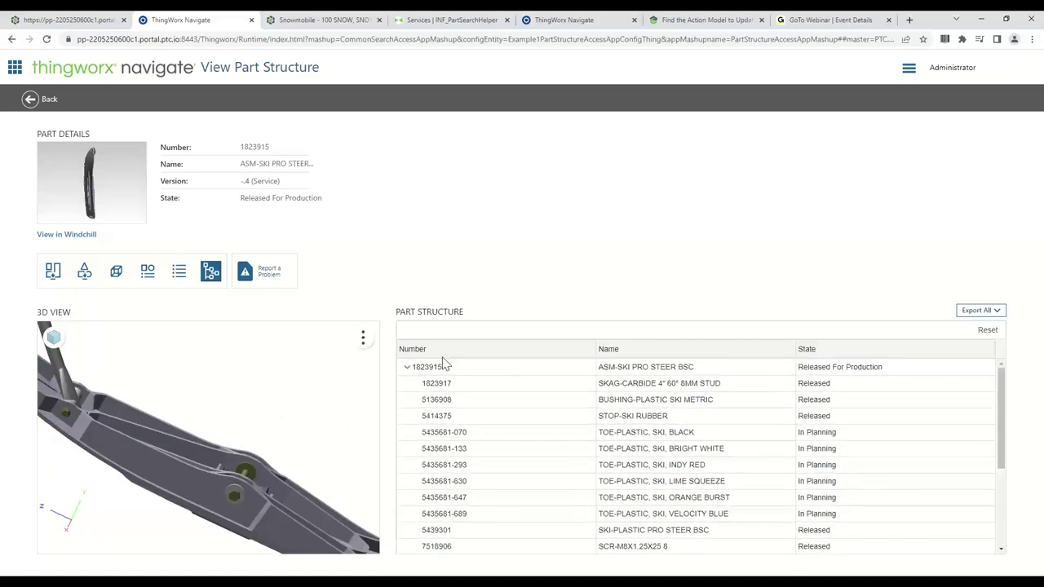
# Examine the part structure of ASM-SKI PRO STEER BSC, selecting component rows such as STOP-SKI RUBBER.
pyautogui.click(481, 385)
pyautogui.click(489, 401)
pyautogui.click(499, 414)
pyautogui.scroll(-5, 501, 411)
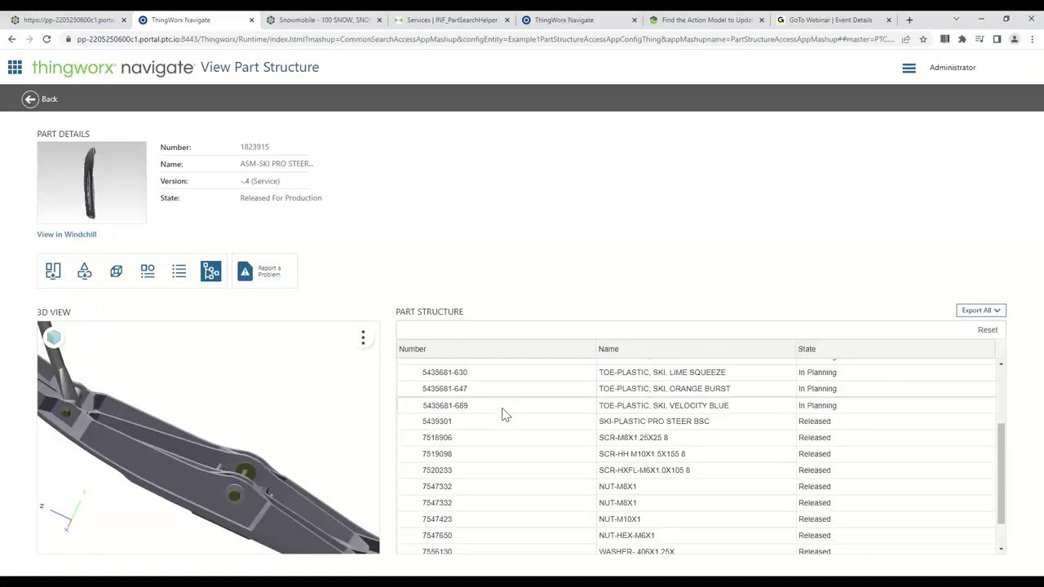
pyautogui.scroll(5, 476, 440)
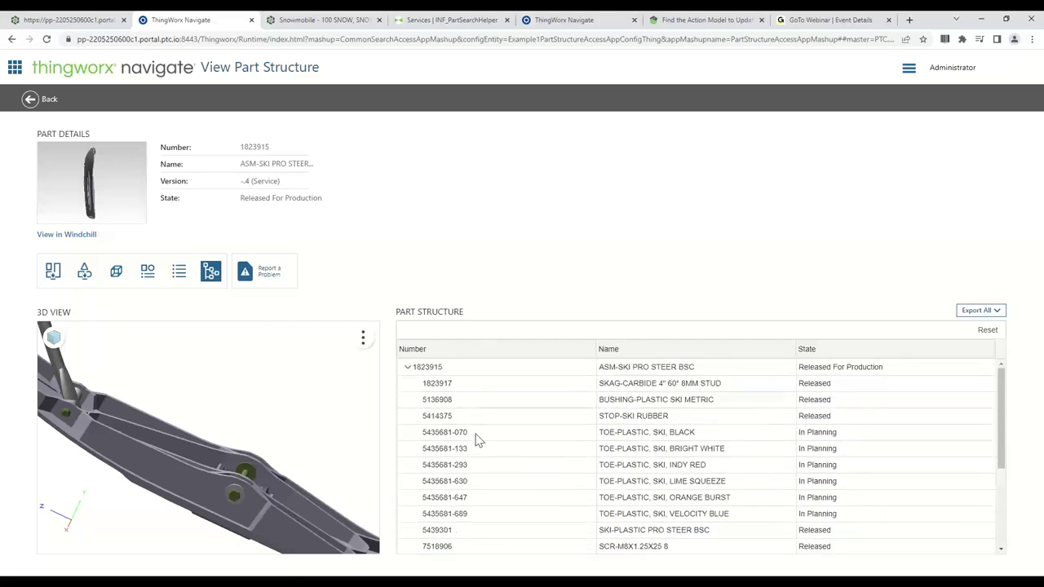
pyautogui.click(458, 373)
pyautogui.click(465, 382)
pyautogui.click(465, 373)
pyautogui.click(494, 413)
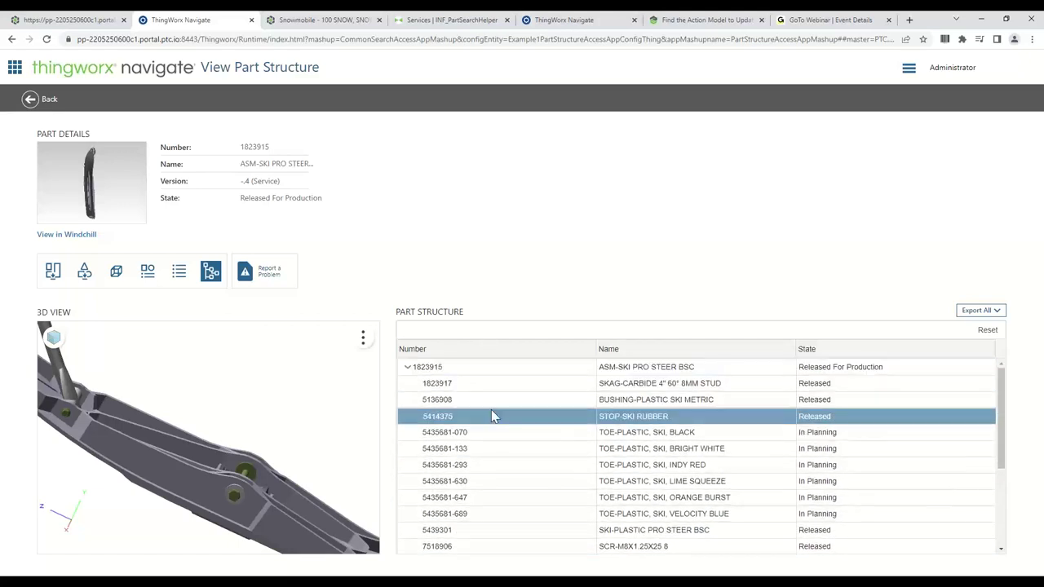
pyautogui.click(510, 368)
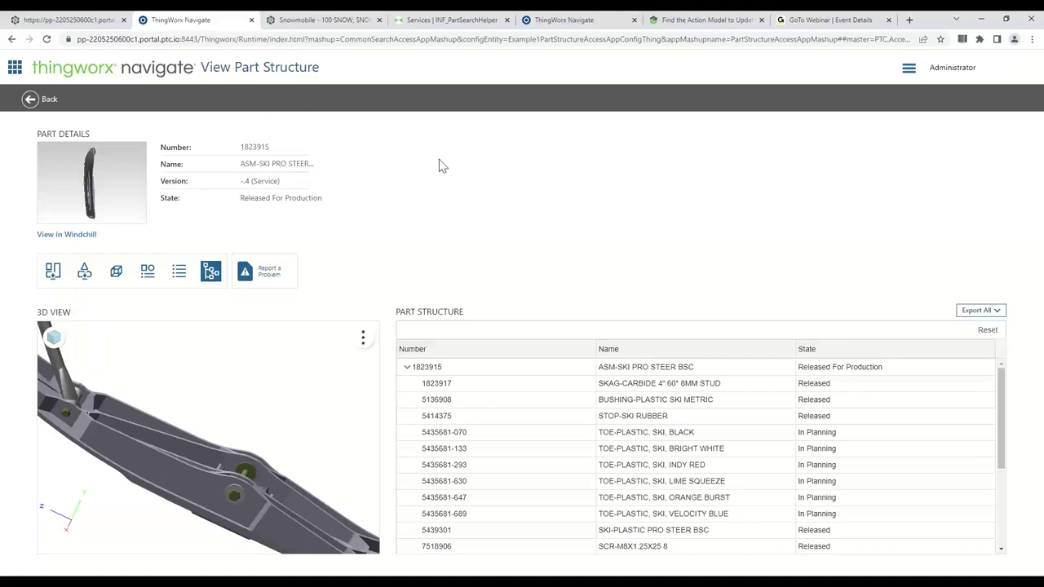
# View the parts list and the part properties of ASM-SKI PRO STEER BSC.
pyautogui.click(180, 275)
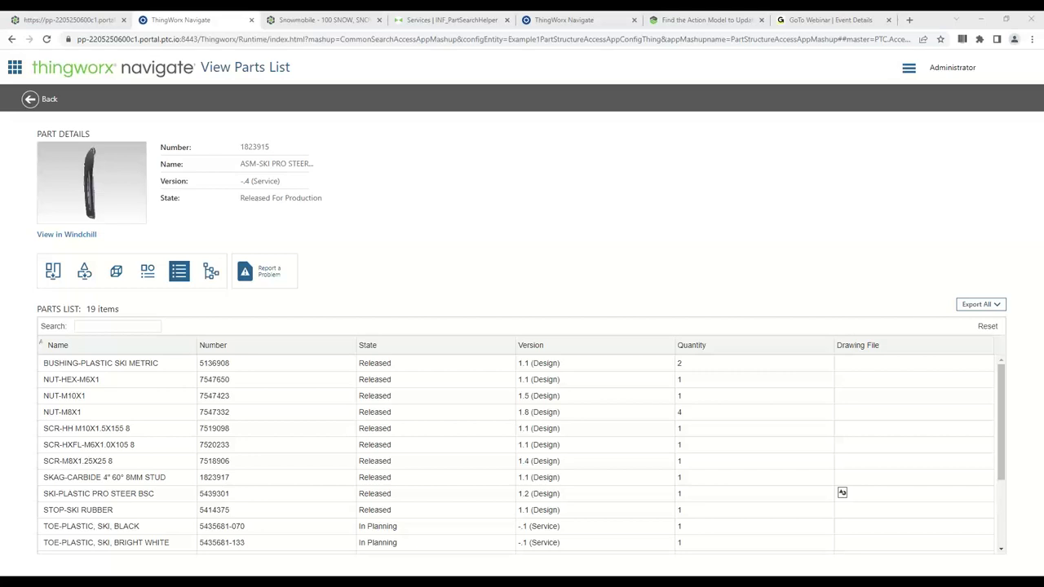
pyautogui.click(339, 290)
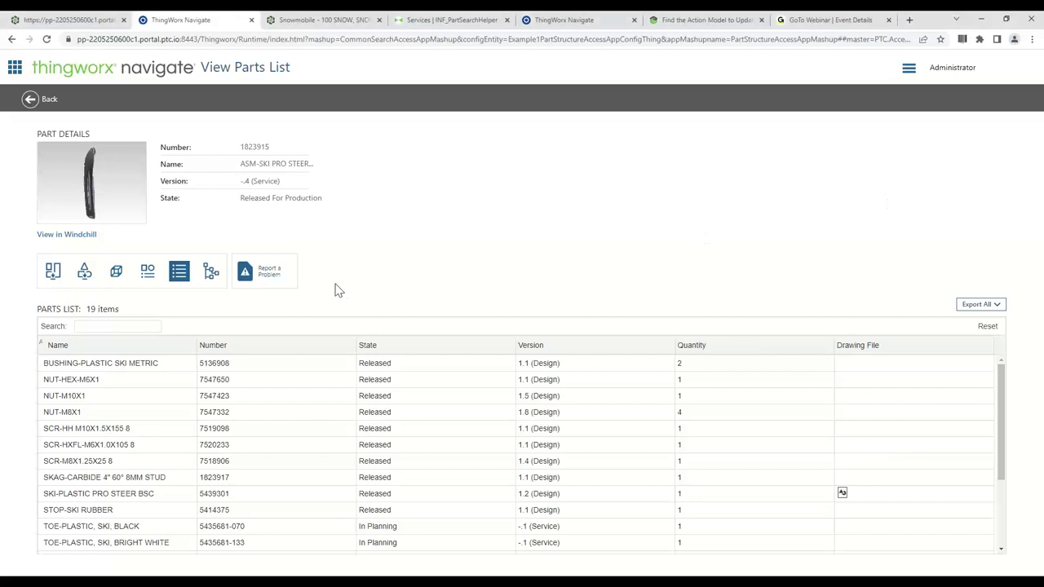
pyautogui.click(148, 277)
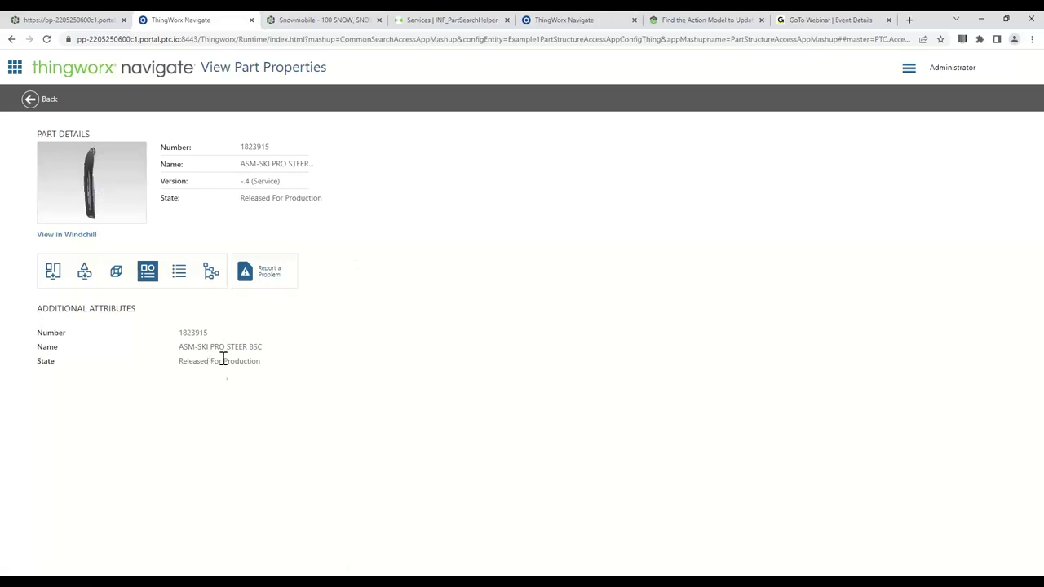
# Launch View & Measure in 3D for the ski assembly, allow it to open in Creo View and maximize the window.
pyautogui.click(118, 275)
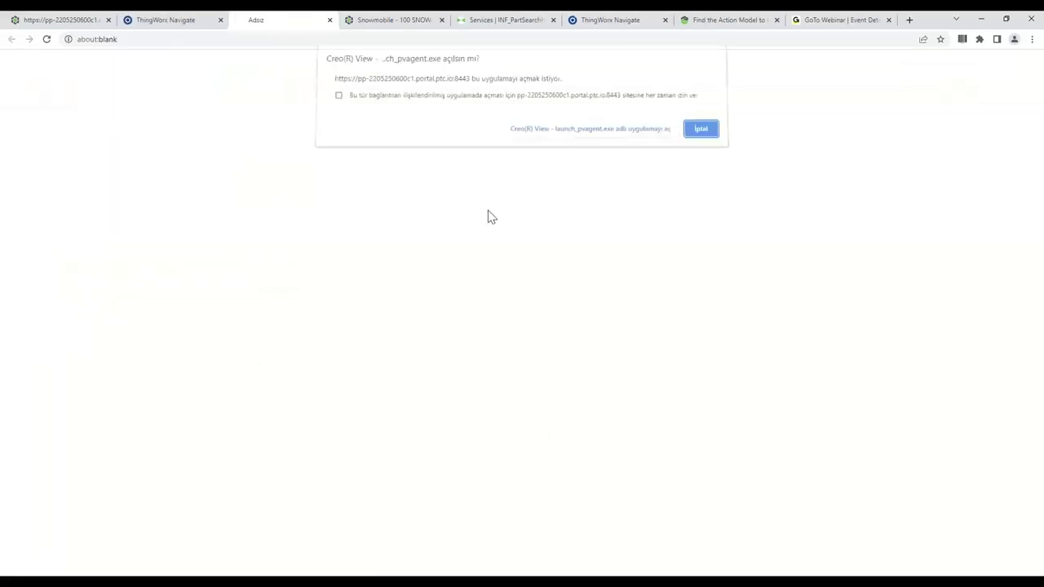
pyautogui.click(573, 135)
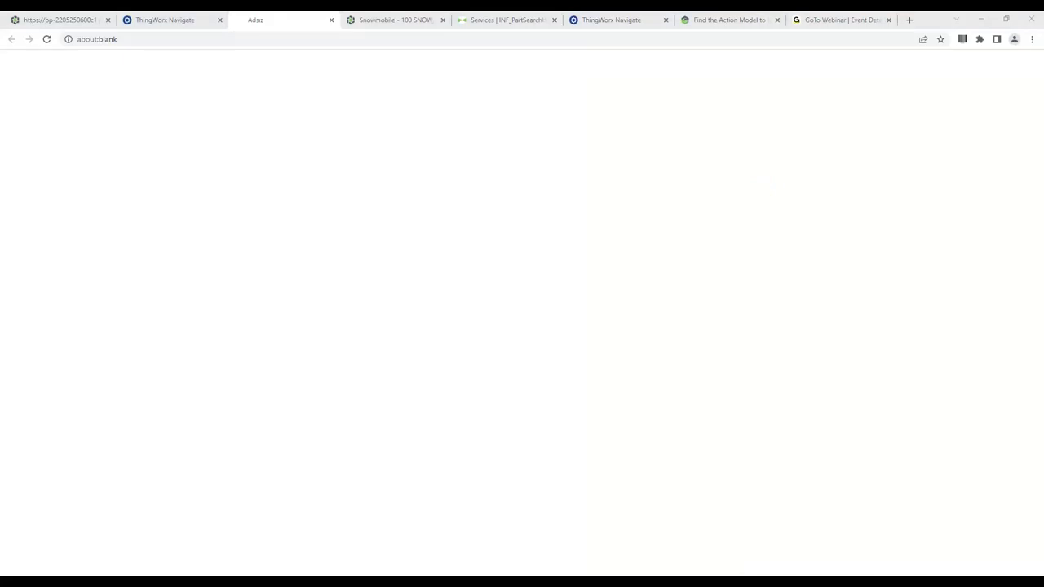
pyautogui.moveTo(774, 130); pyautogui.dragTo(608, 131)
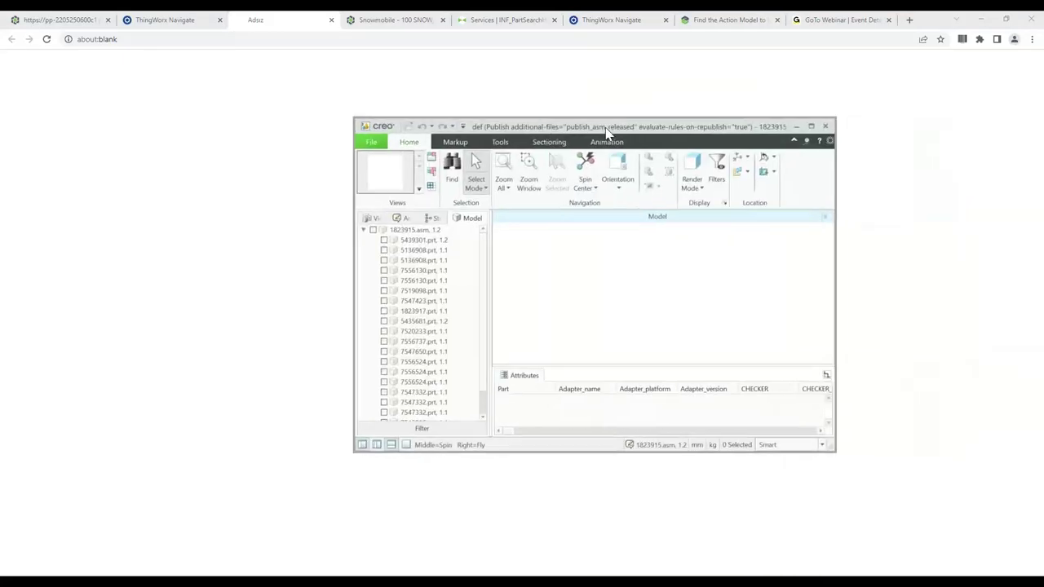
pyautogui.click(811, 126)
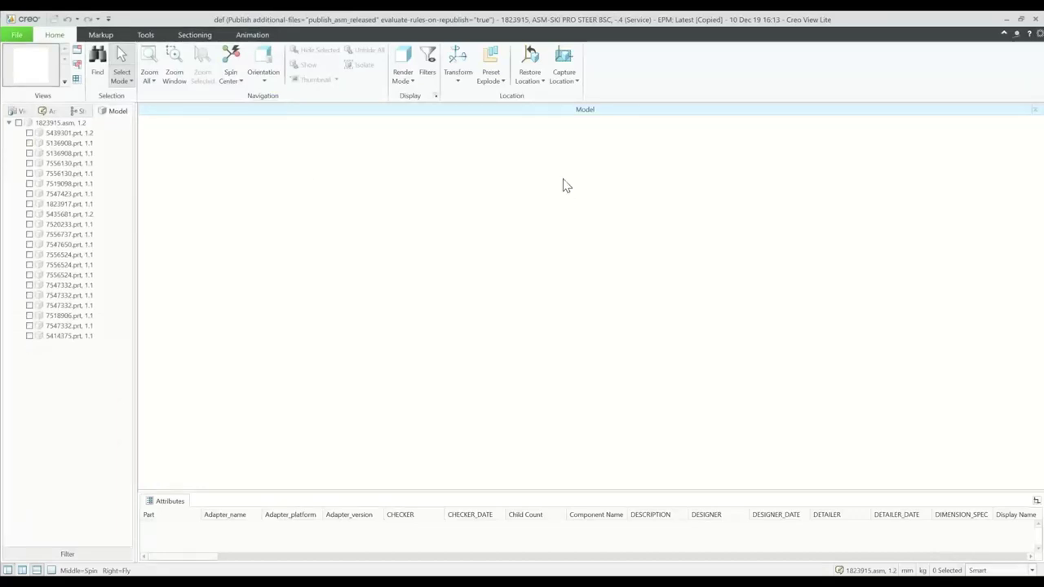
# Show the markup and measurement tools, load all components of 1823915.asm and inspect the ski from several angles.
pyautogui.click(100, 34)
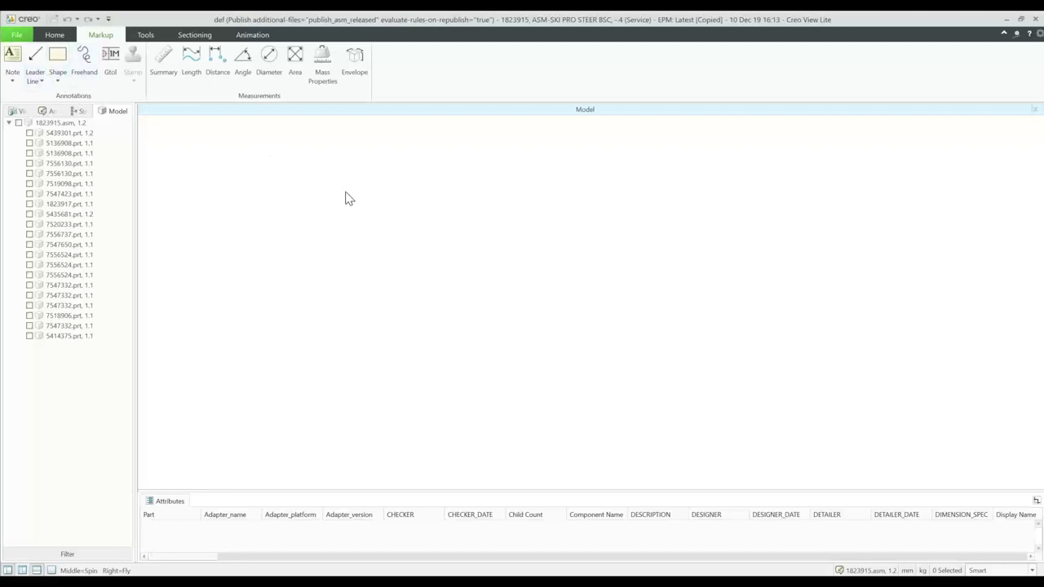
pyautogui.click(17, 123)
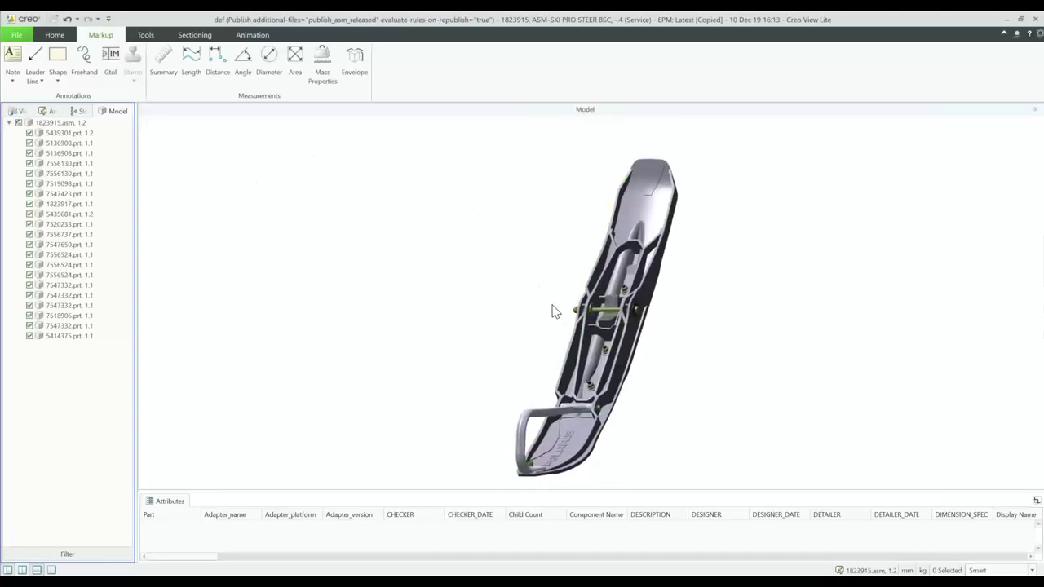
pyautogui.moveTo(533, 301); pyautogui.dragTo(593, 281)
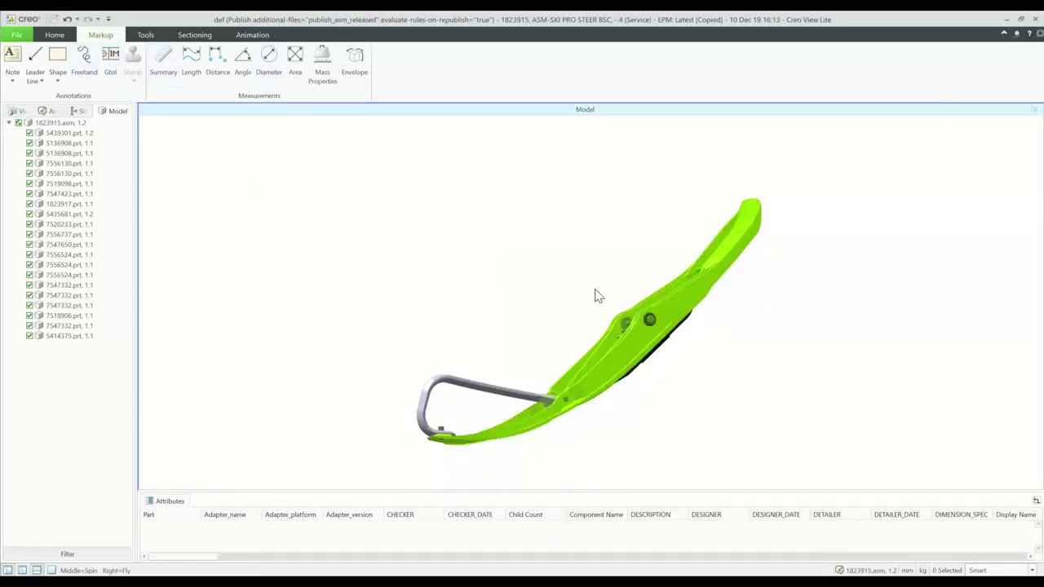
pyautogui.moveTo(598, 280); pyautogui.dragTo(636, 364)
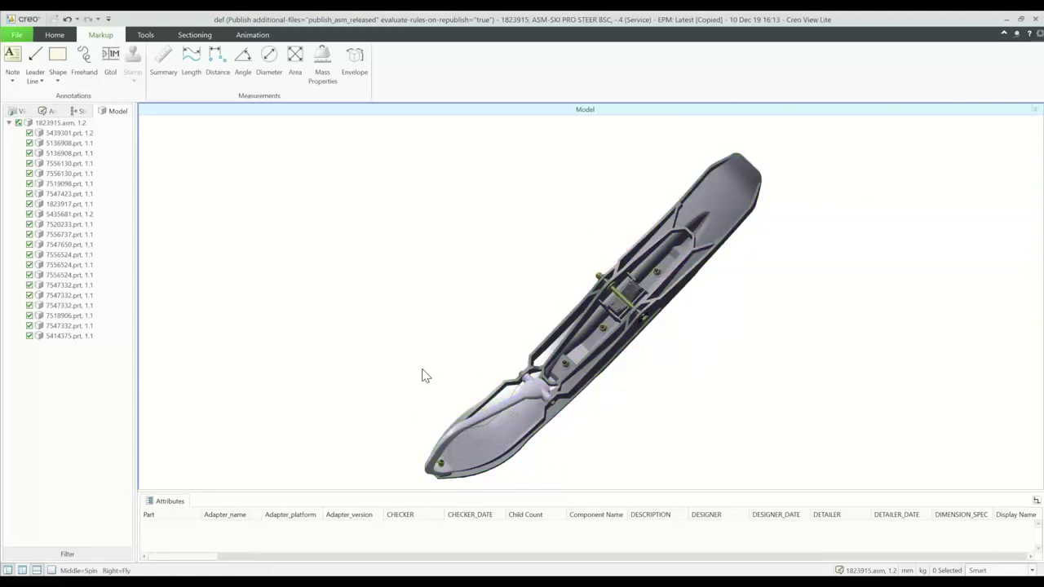
# Switch back to the browser, close the blank tab and view the part's drawing and design files.
pyautogui.hotkey('alt', 'Tab')
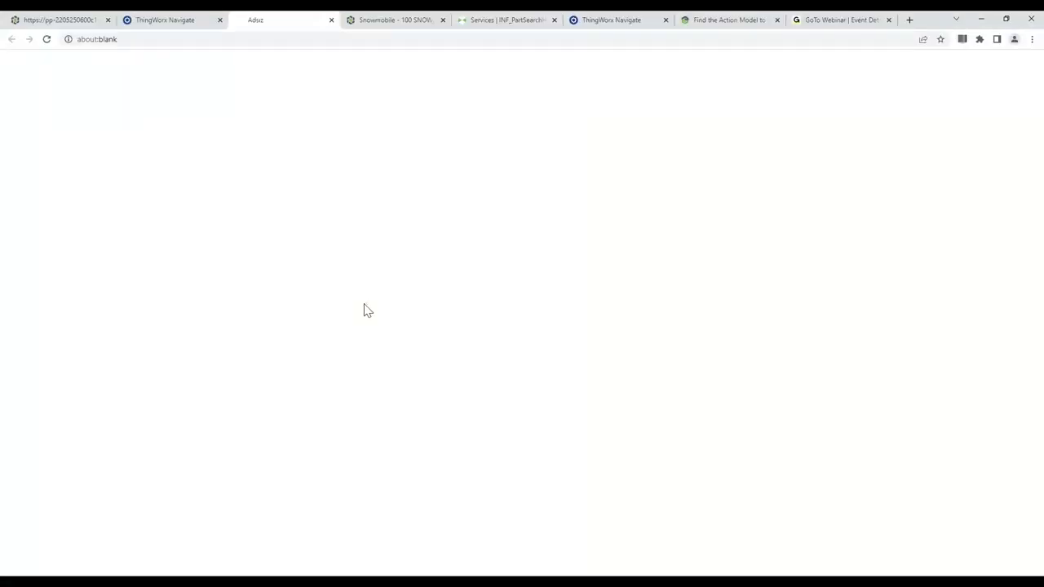
pyautogui.click(331, 20)
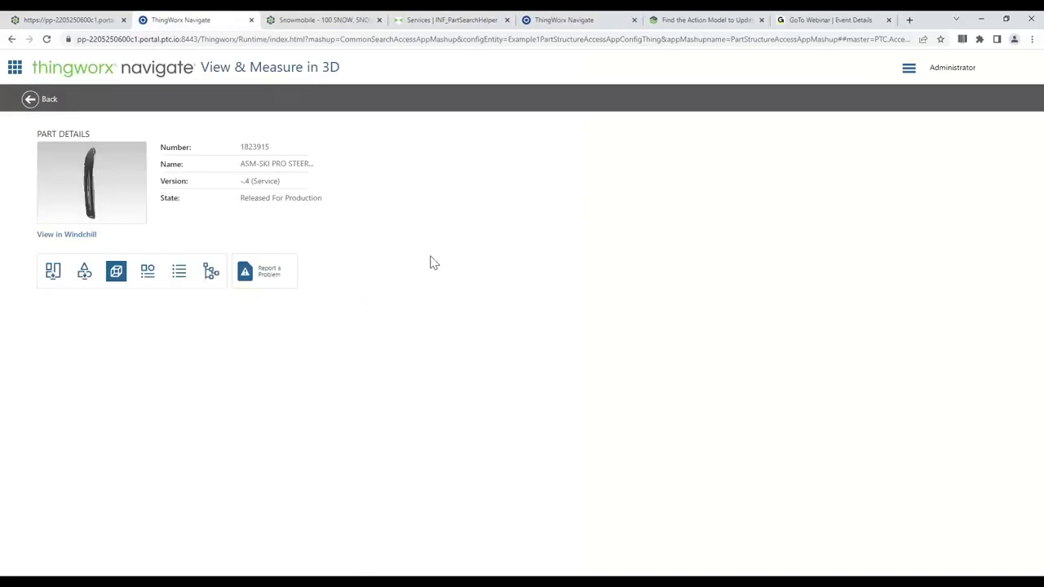
pyautogui.click(84, 274)
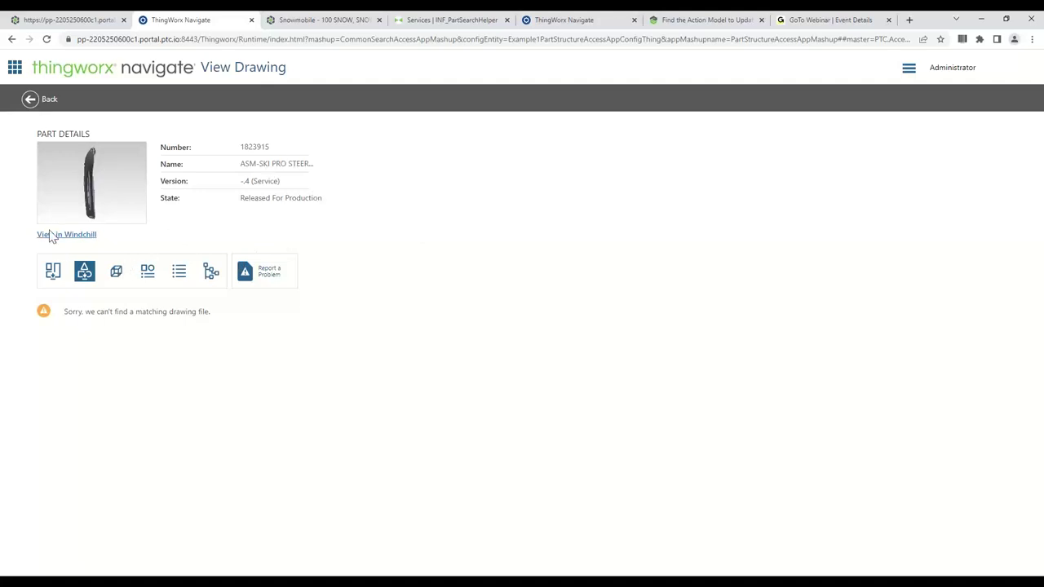
pyautogui.click(52, 274)
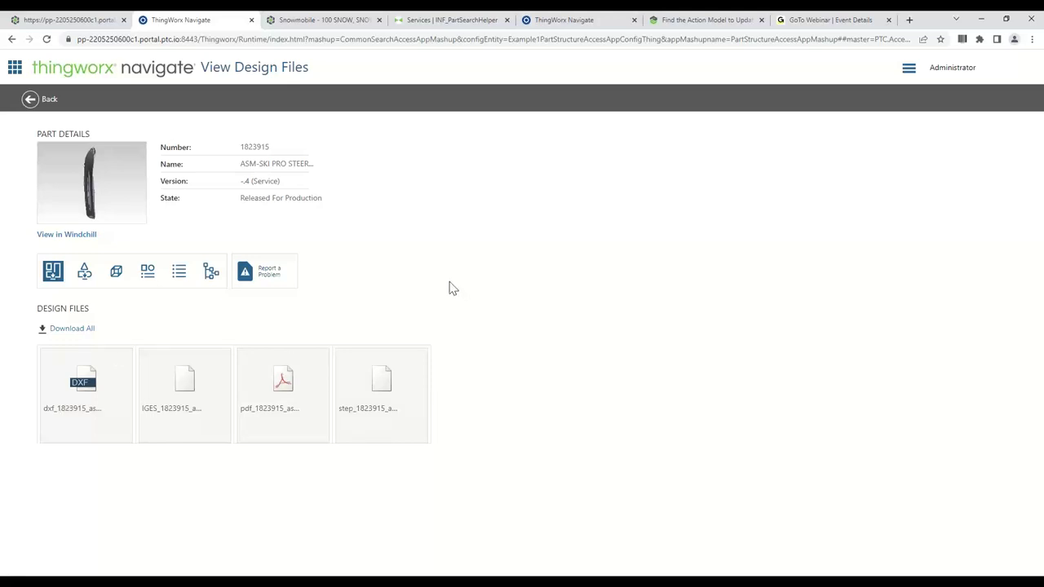
# Return to the landing page and review the View Design Files tailoring settings for the Administrators role.
pyautogui.click(14, 68)
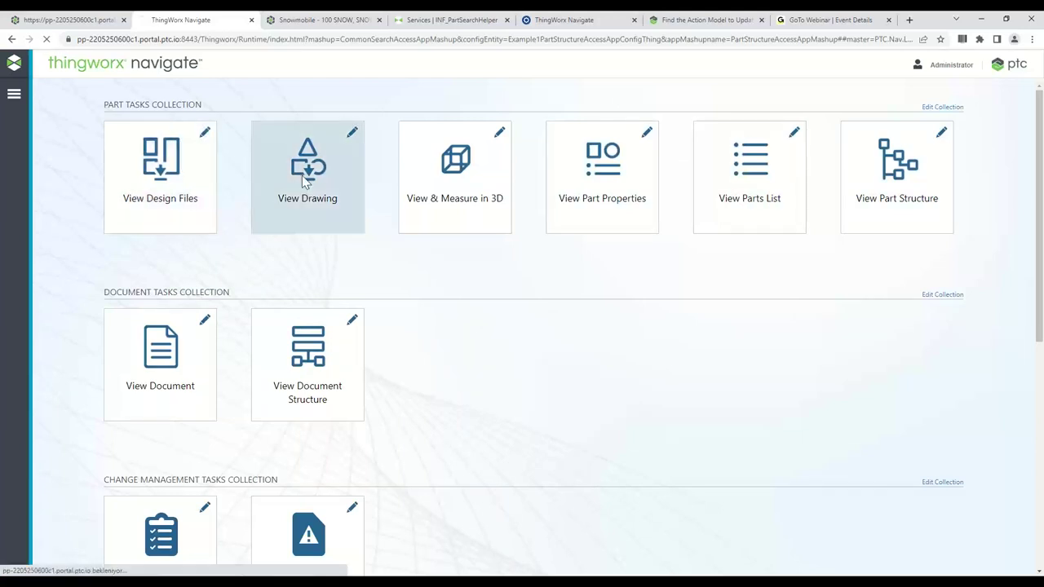
pyautogui.click(301, 175)
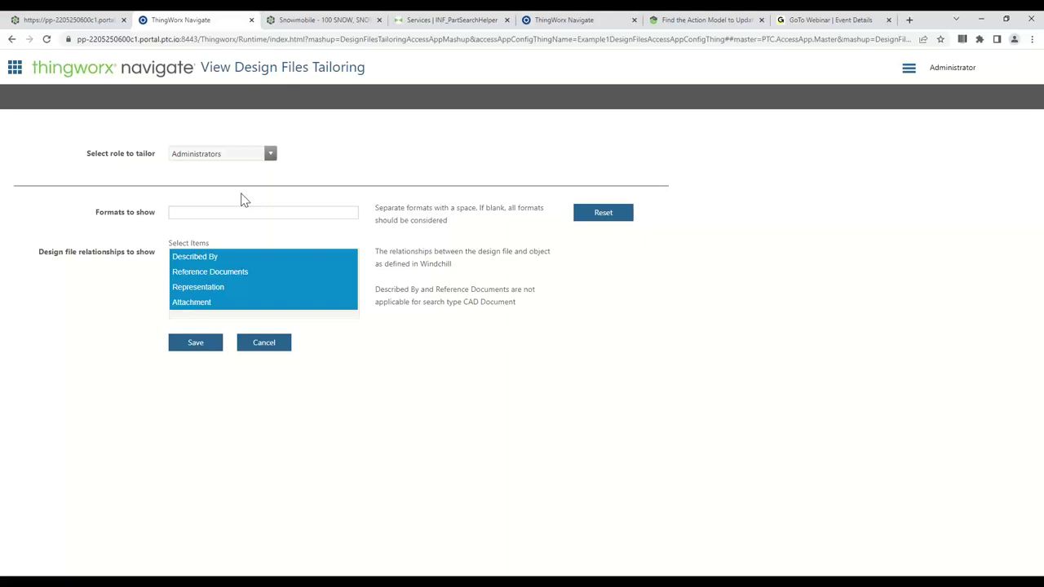
pyautogui.click(16, 72)
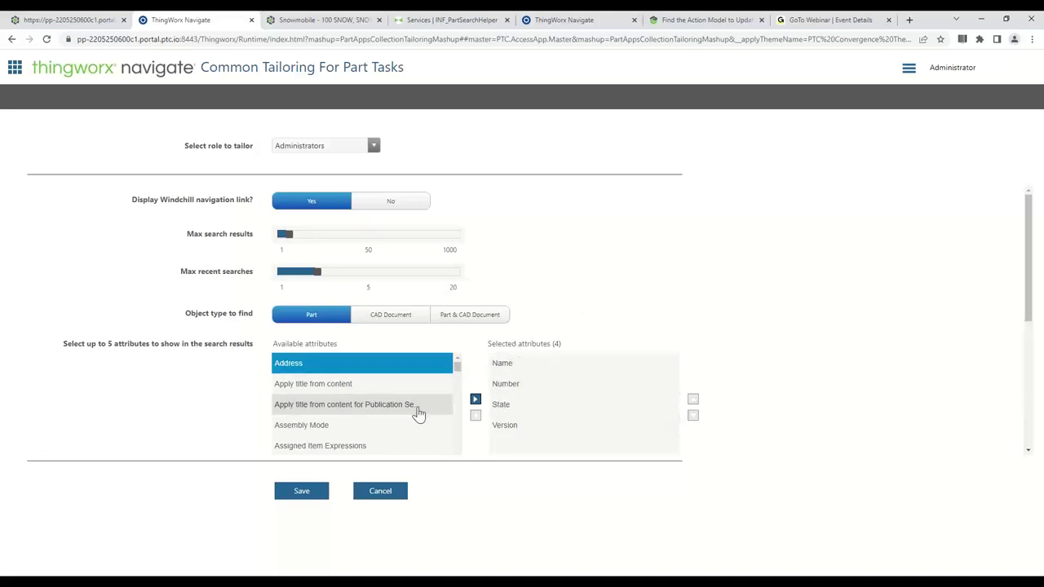
# Look through the available search result attributes in the part tasks' common tailoring and return to the landing page.
pyautogui.scroll(-5, 416, 413)
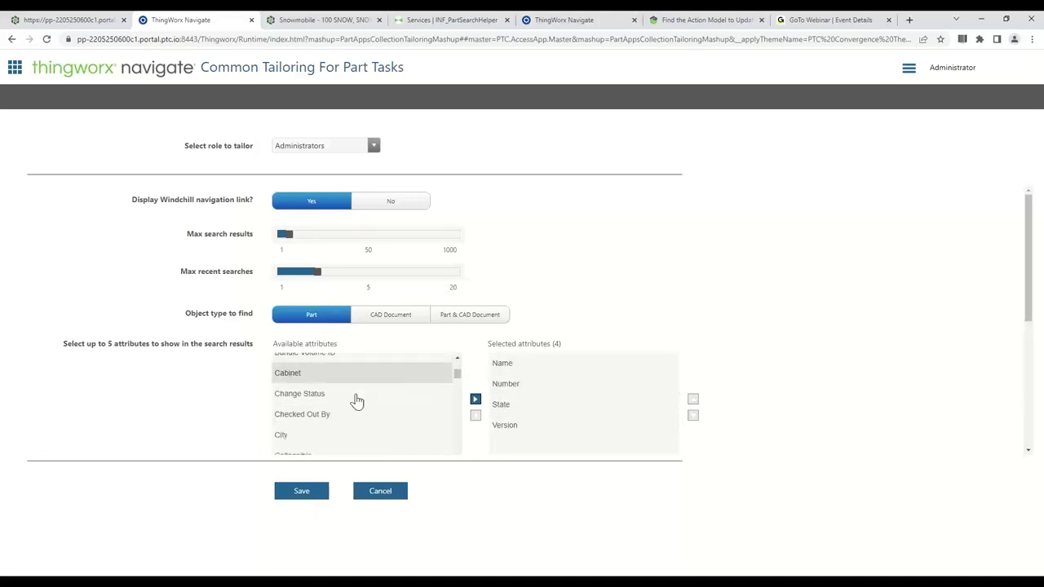
pyautogui.scroll(-3, 359, 401)
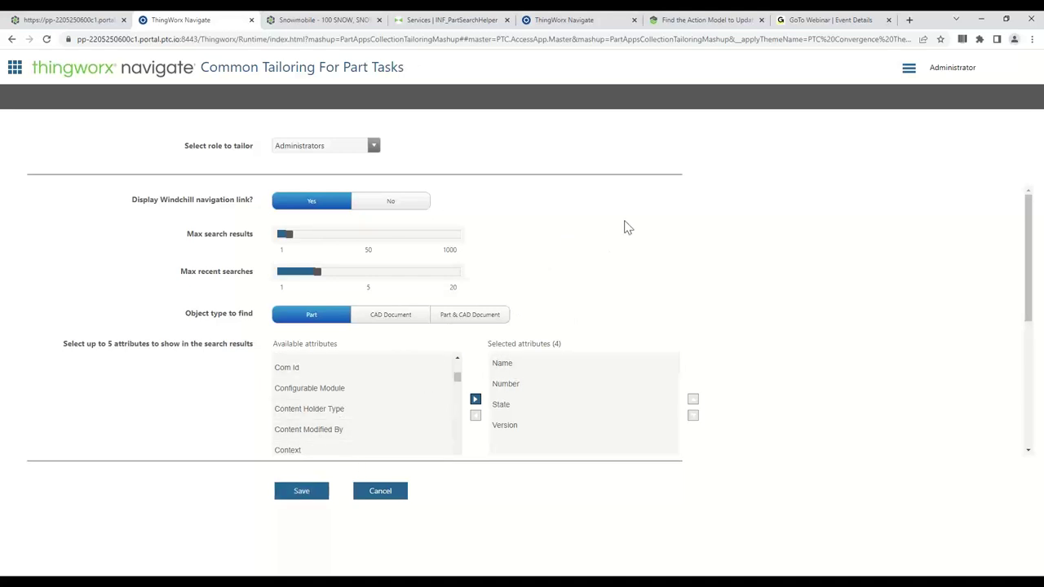
pyautogui.click(12, 73)
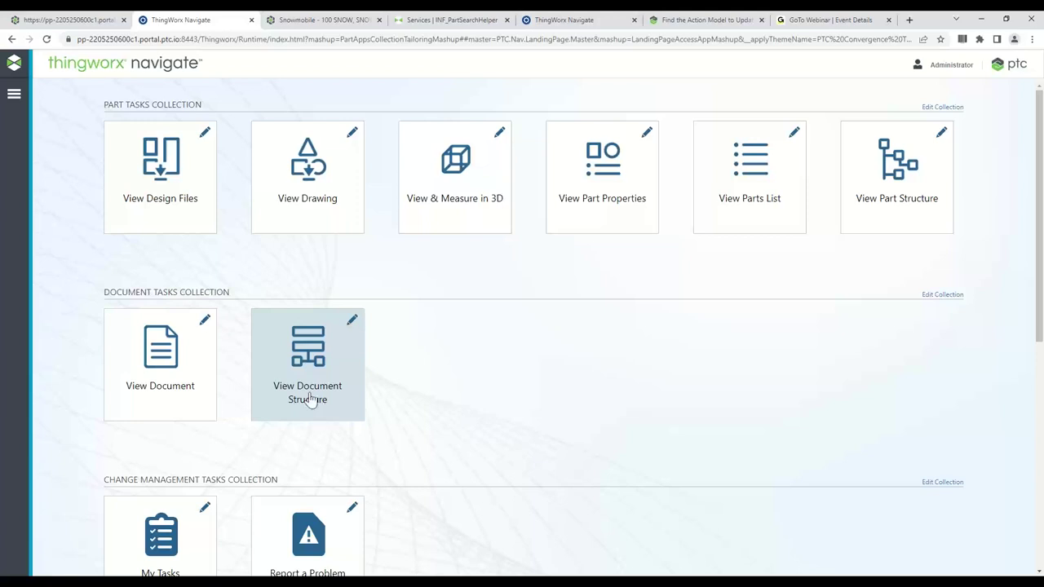
# Launch View Document, choose the recent document MSDS-00117 and open its PDF file.
pyautogui.click(184, 394)
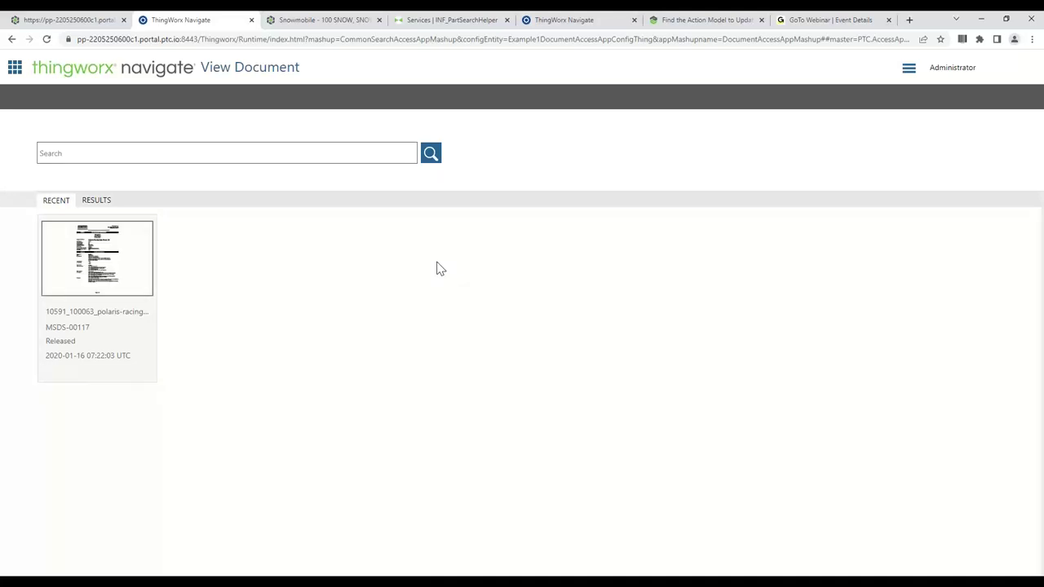
pyautogui.click(104, 249)
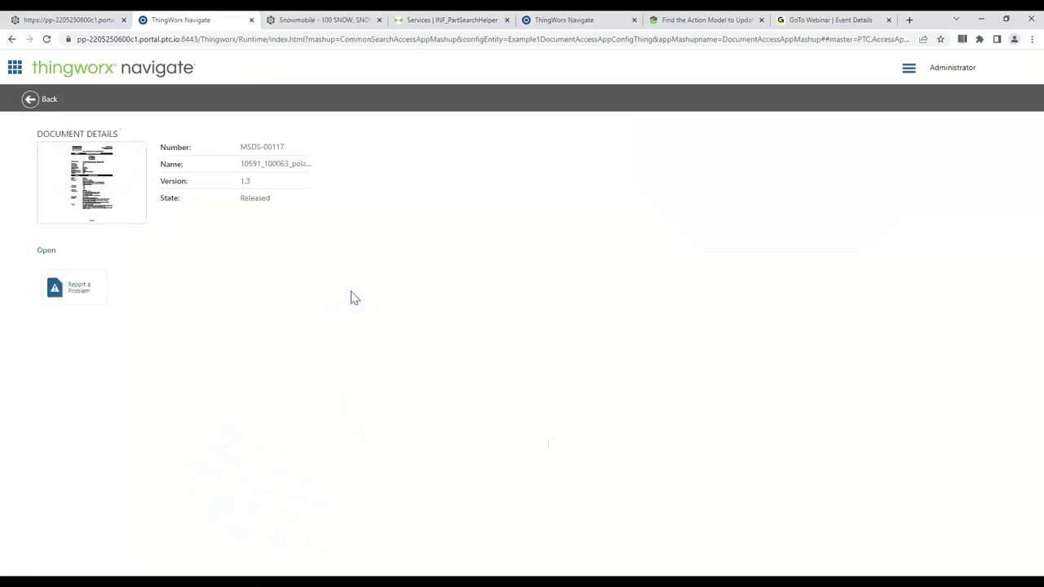
pyautogui.click(291, 164)
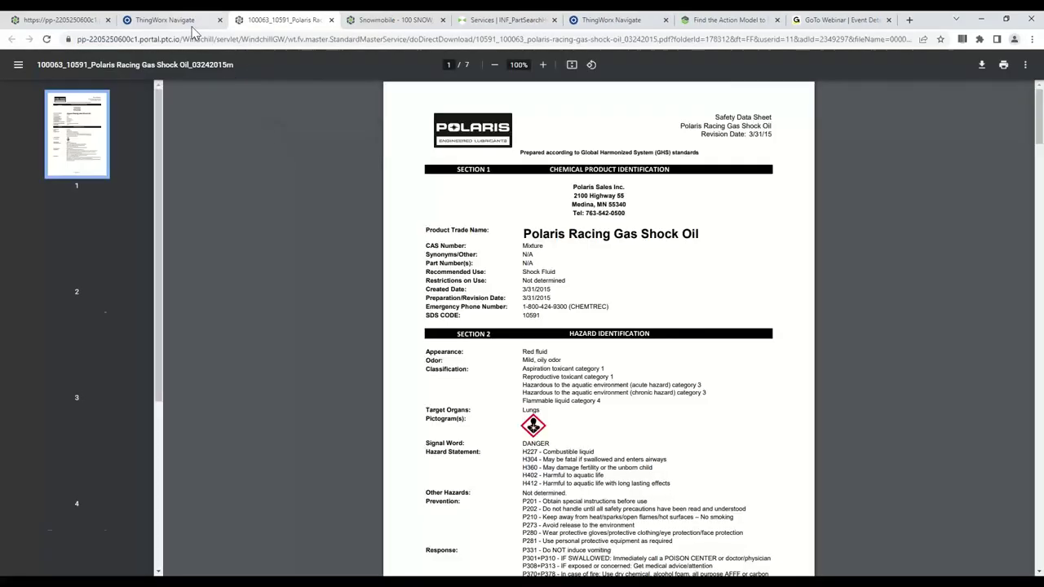
# Look over the document details and the Polaris Racing Gas Shock Oil PDF pages, and close the PDF.
pyautogui.click(193, 23)
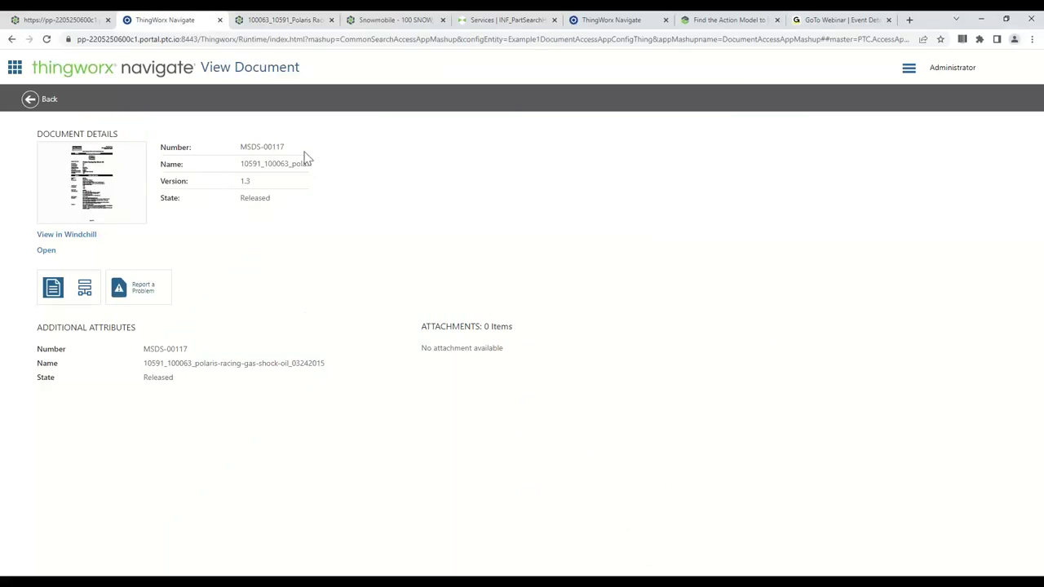
pyautogui.click(279, 21)
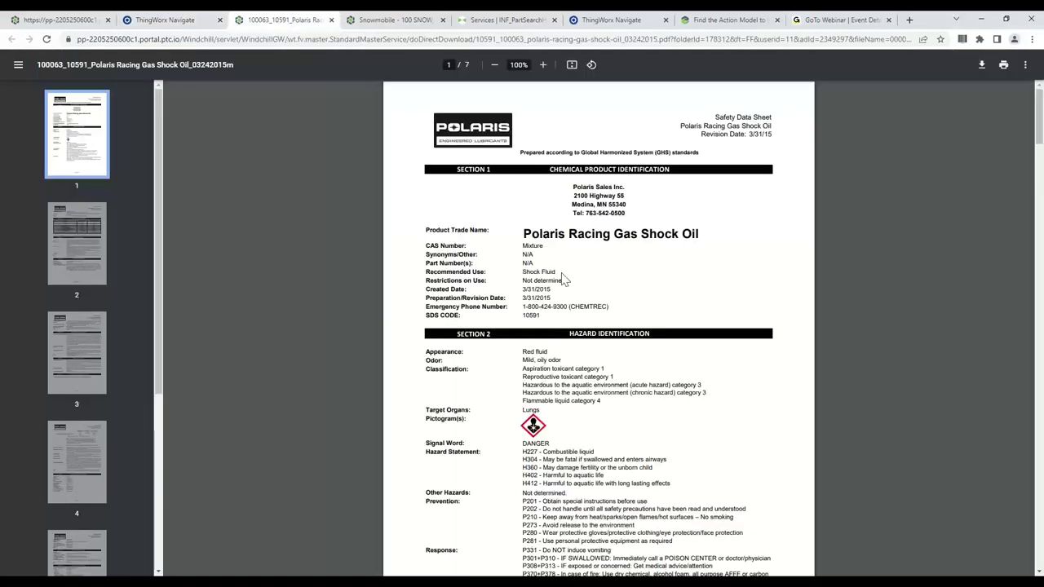
pyautogui.scroll(-1, 106, 179)
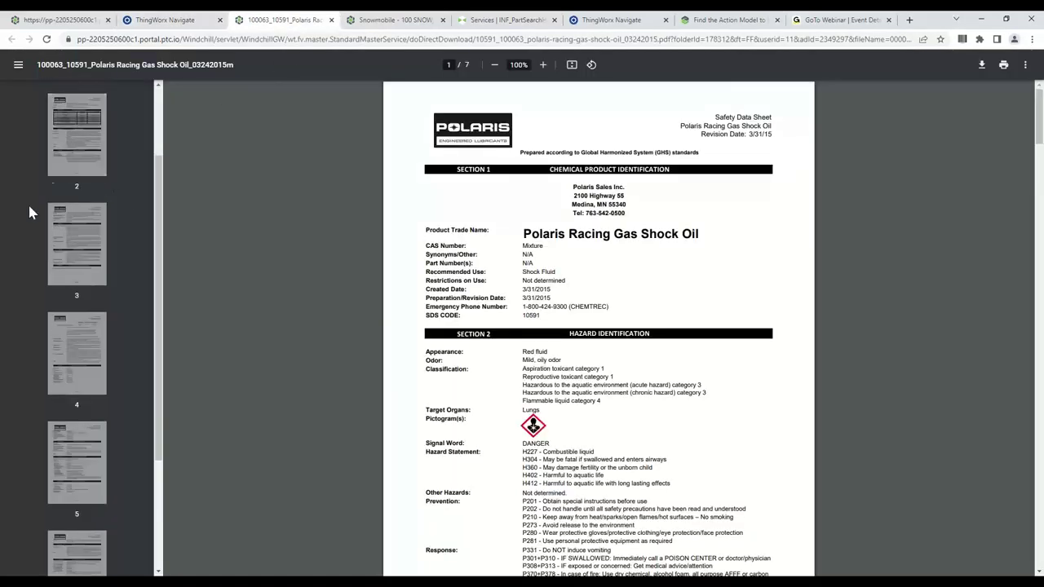
pyautogui.scroll(1, 58, 277)
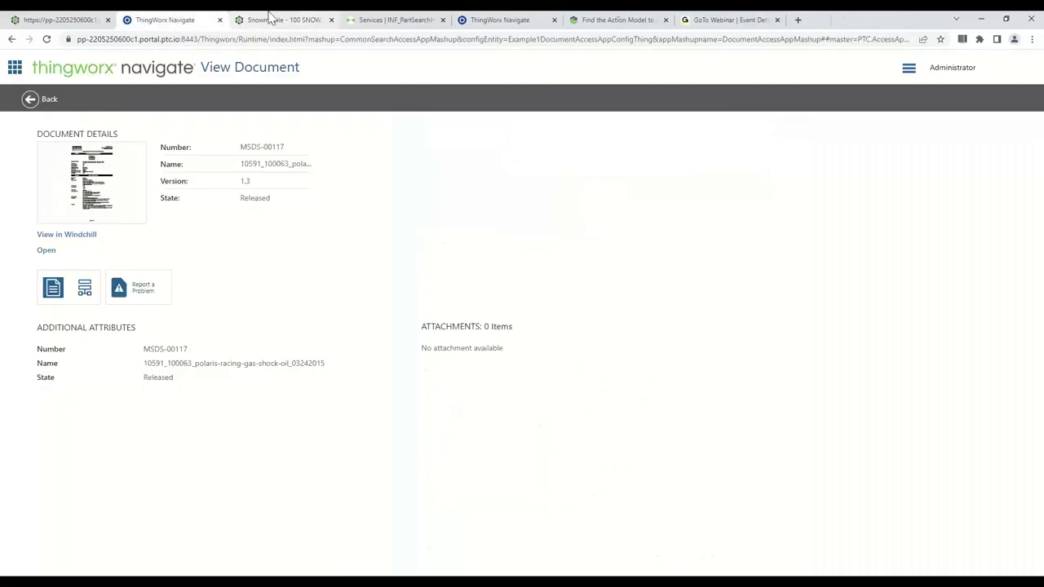
pyautogui.click(331, 19)
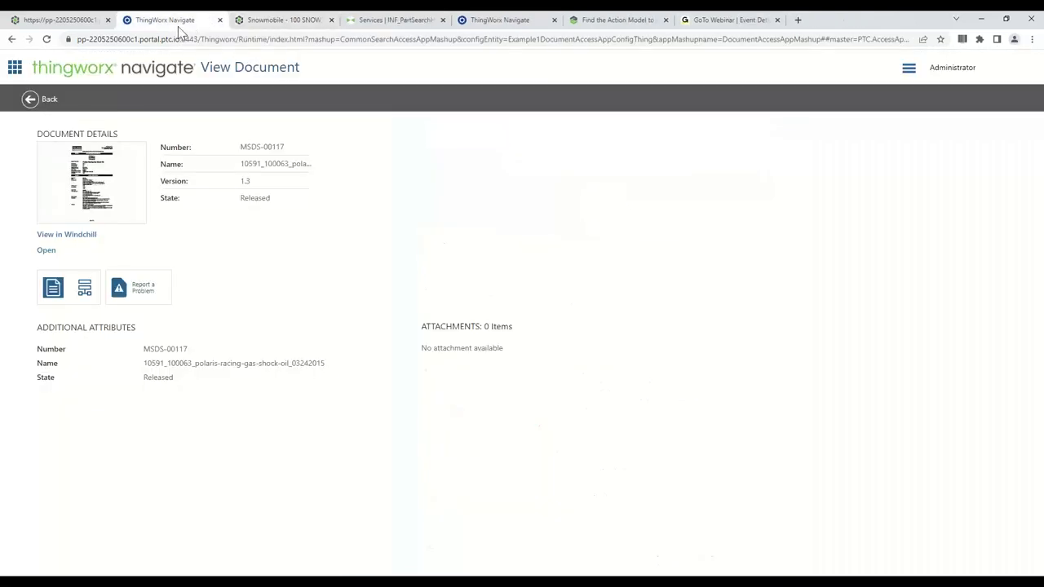
# View the document structure of MSDS-00117 and return to the landing page.
pyautogui.click(86, 291)
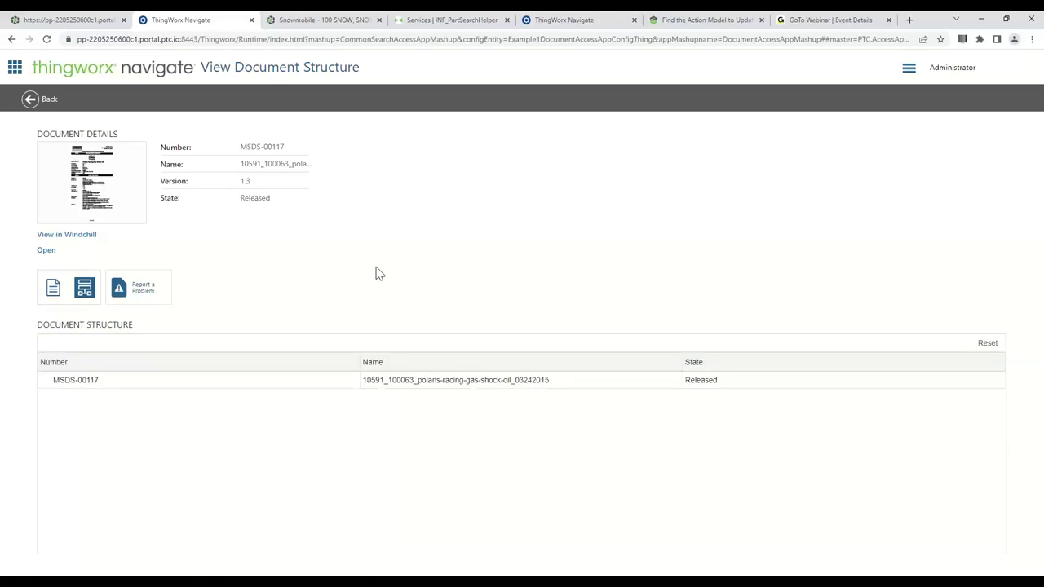
pyautogui.click(16, 70)
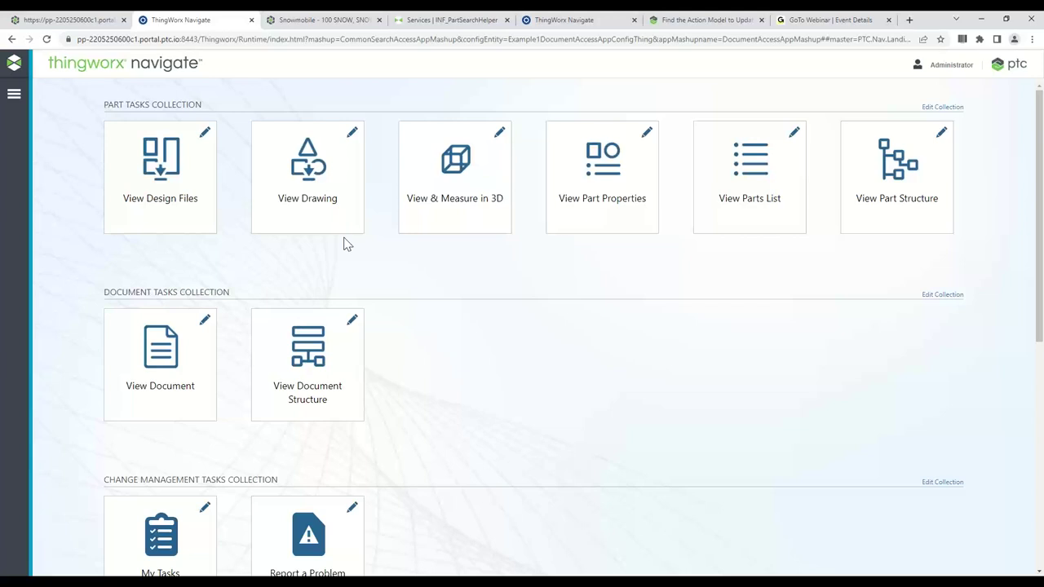
# Open Report a Problem from the Change Management Tasks and go through its description, context and category fields without filling them in.
pyautogui.scroll(-1, 345, 245)
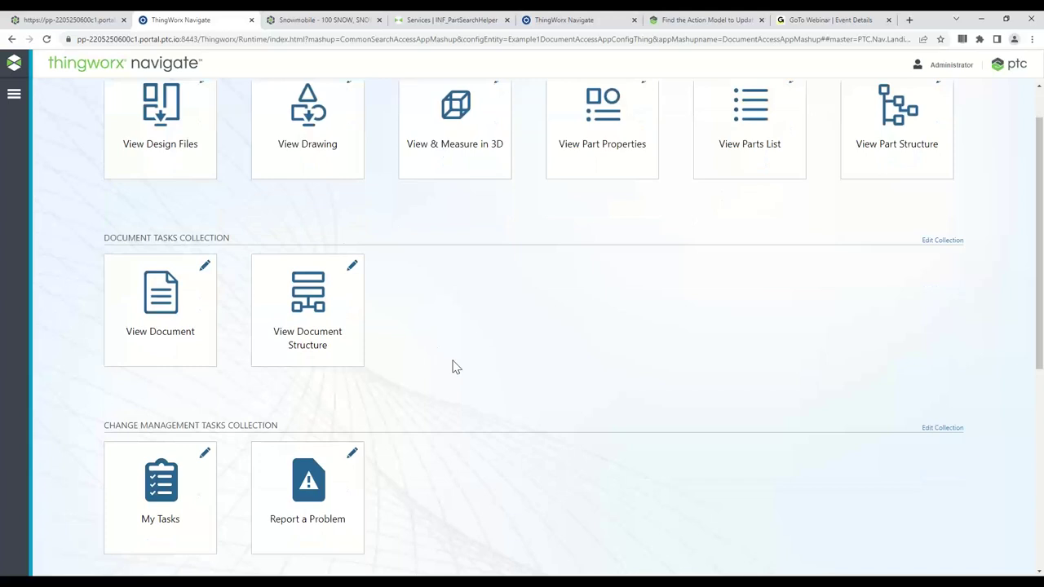
pyautogui.scroll(-1, 455, 367)
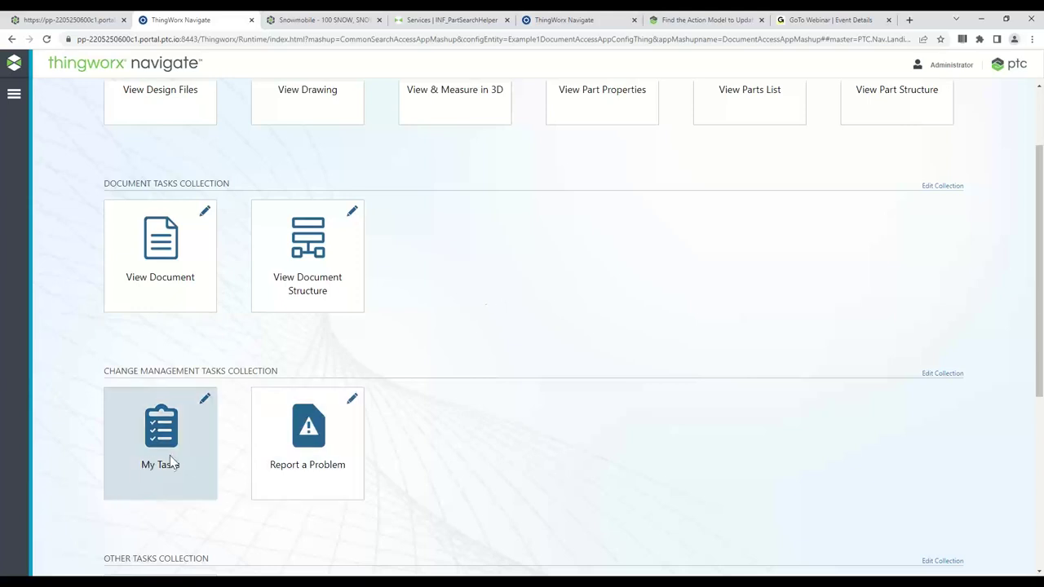
pyautogui.click(320, 438)
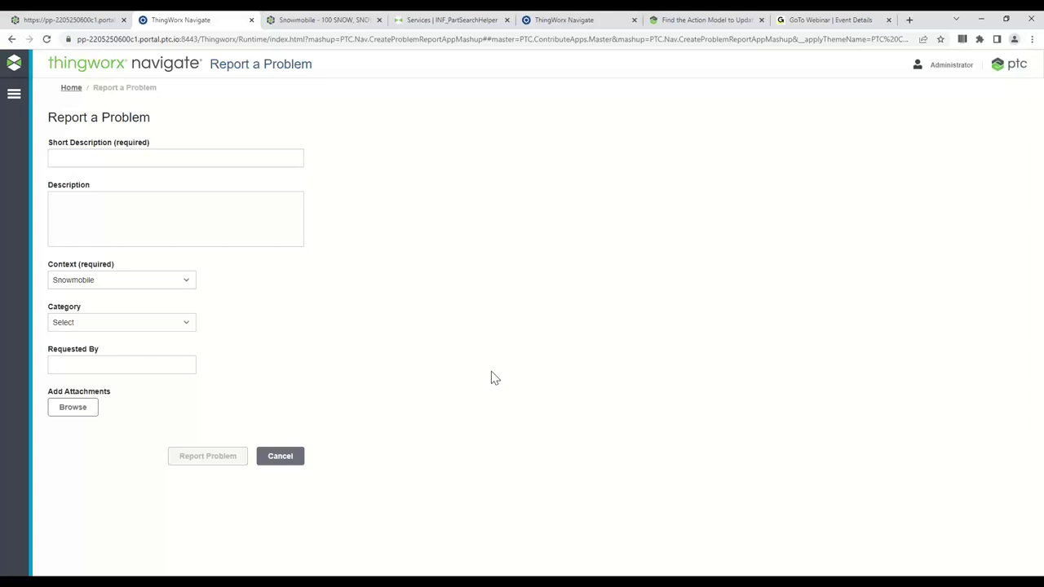
pyautogui.click(199, 157)
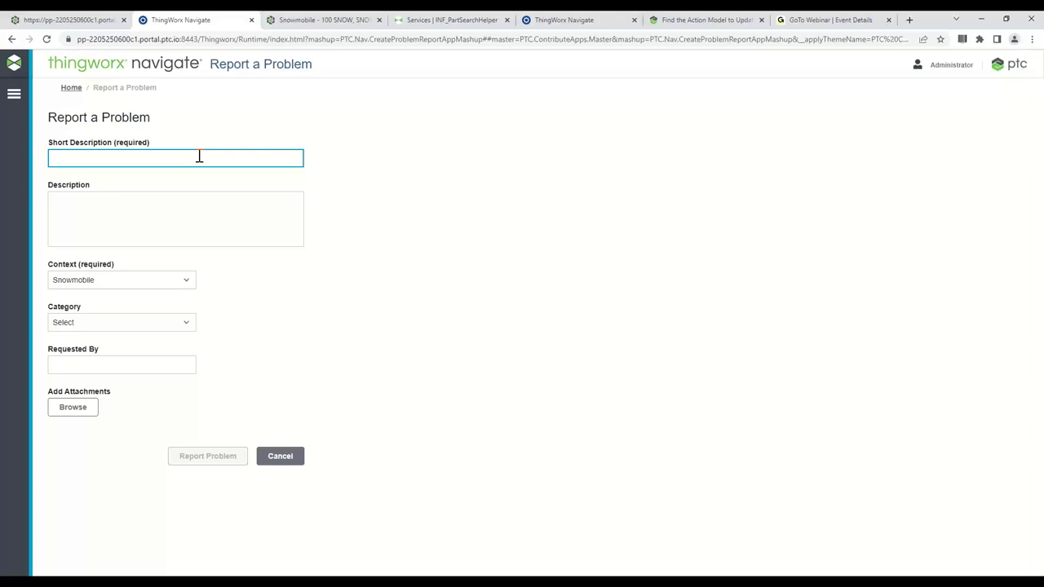
pyautogui.click(190, 208)
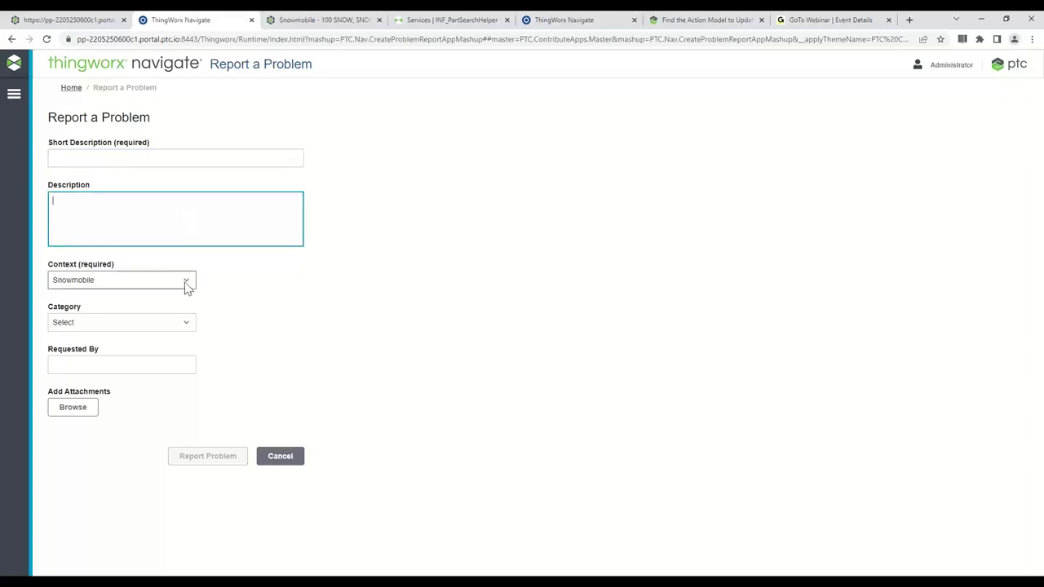
pyautogui.click(184, 283)
pyautogui.click(168, 336)
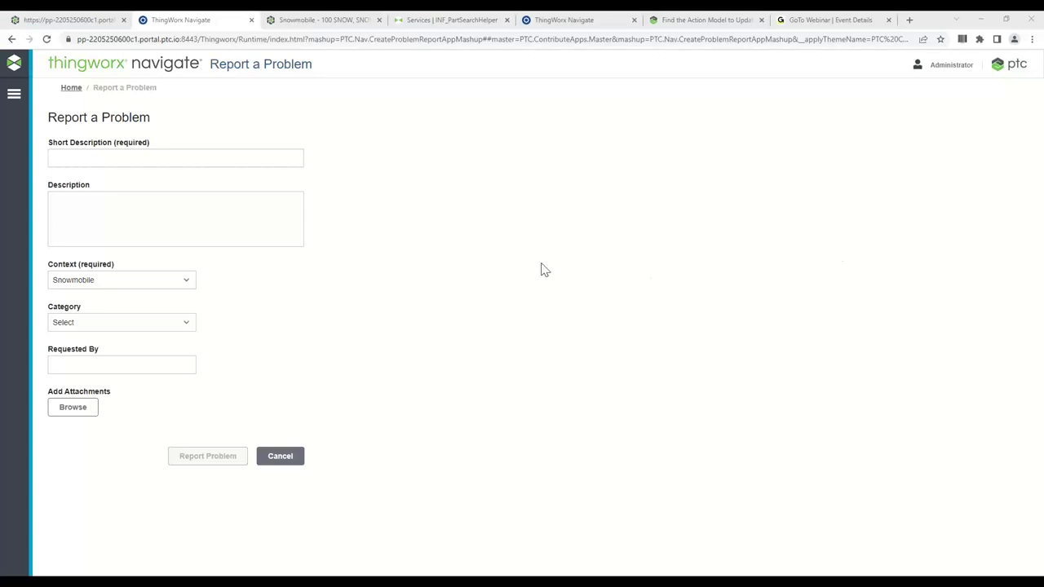
pyautogui.click(439, 258)
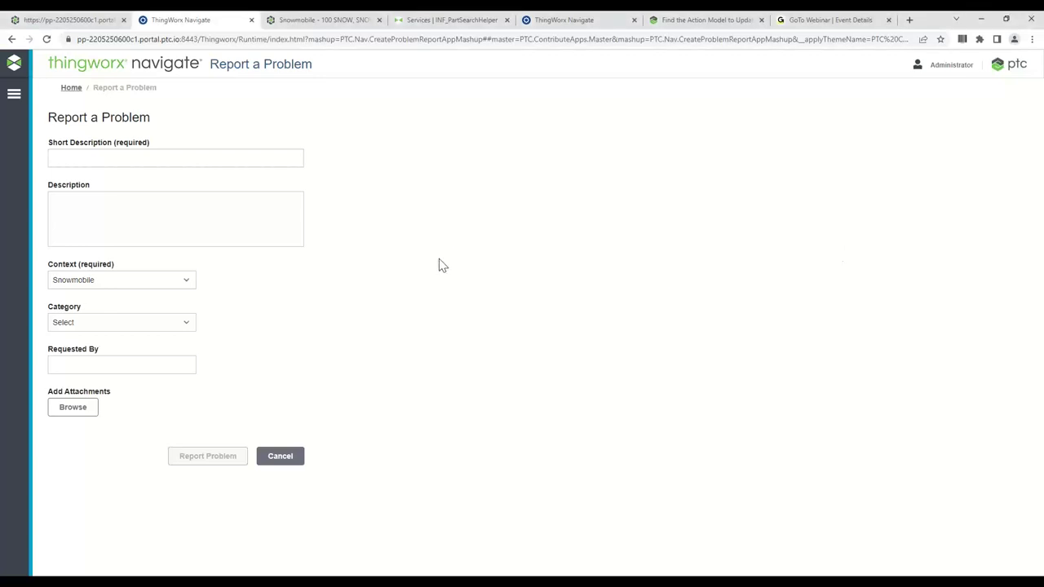
# Return to the landing page and look over the Other Tasks and Custom Tasks collections.
pyautogui.click(27, 66)
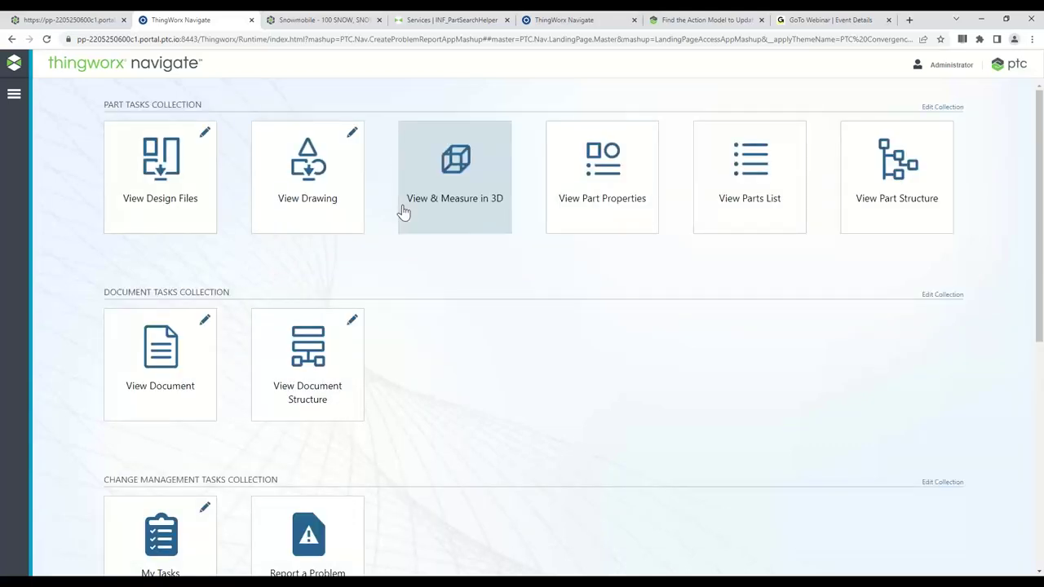
pyautogui.scroll(-3, 454, 351)
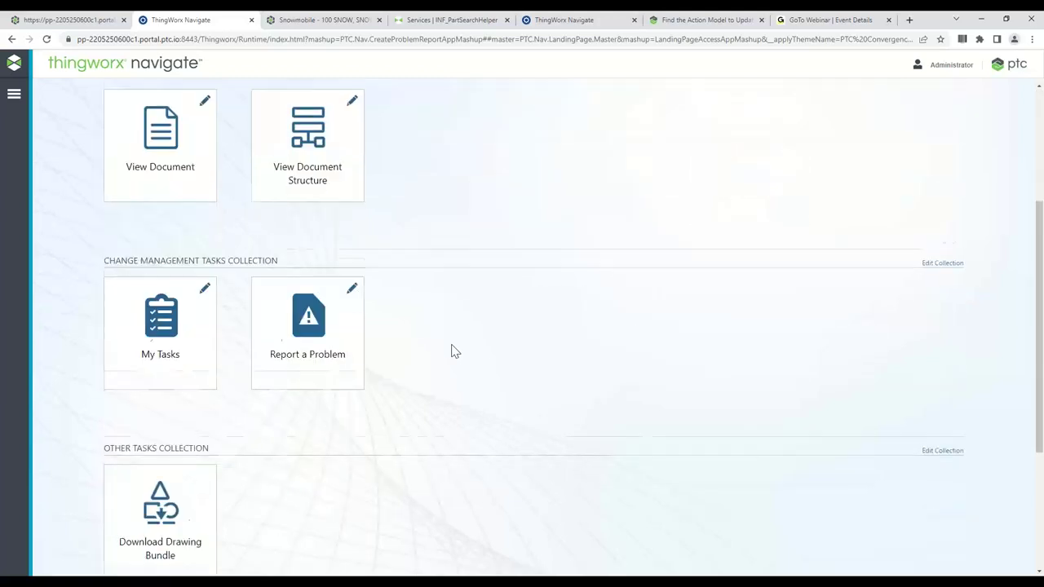
pyautogui.scroll(-3, 453, 351)
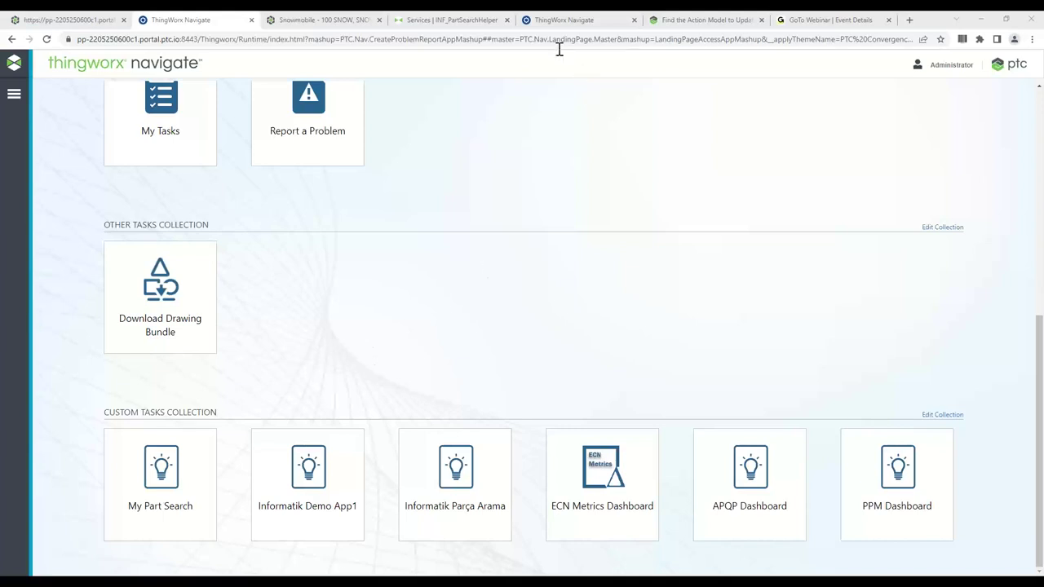
# Switch to ThingWorx Composer, list the Integration Connectors and open ptc-SAP-OData-connector.
pyautogui.click(478, 21)
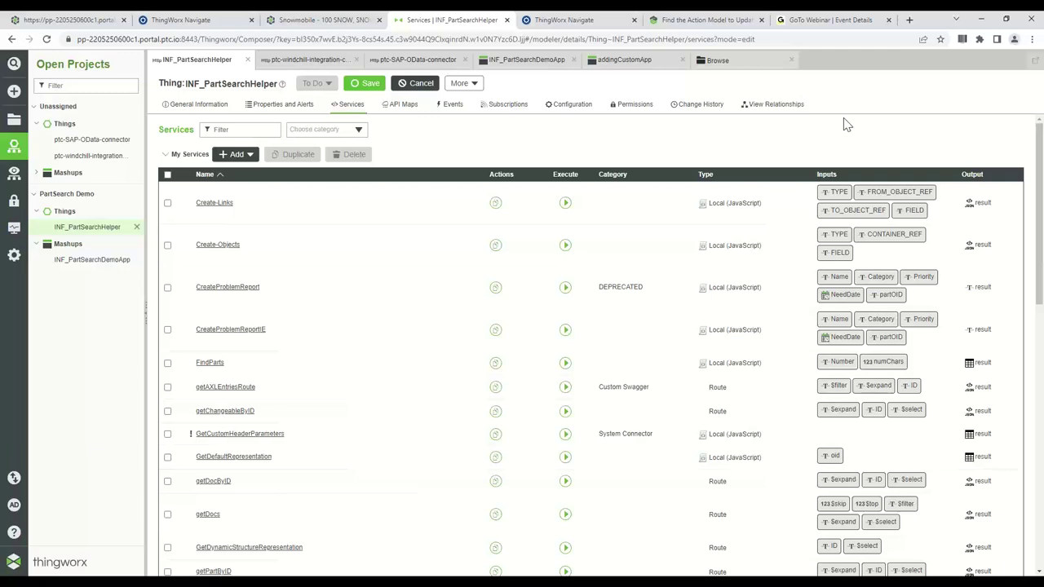
pyautogui.click(14, 119)
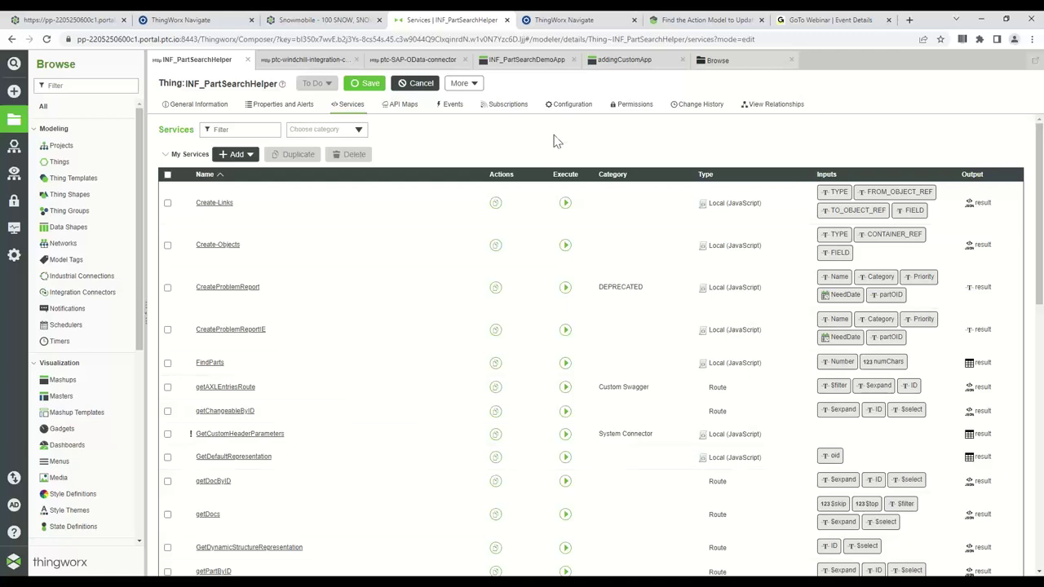
pyautogui.click(86, 295)
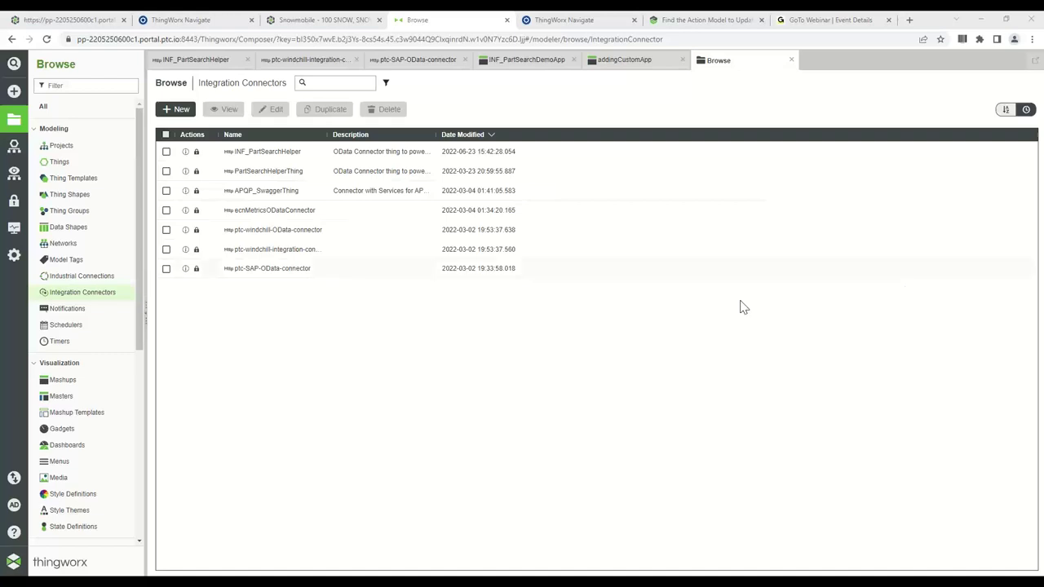
pyautogui.click(304, 312)
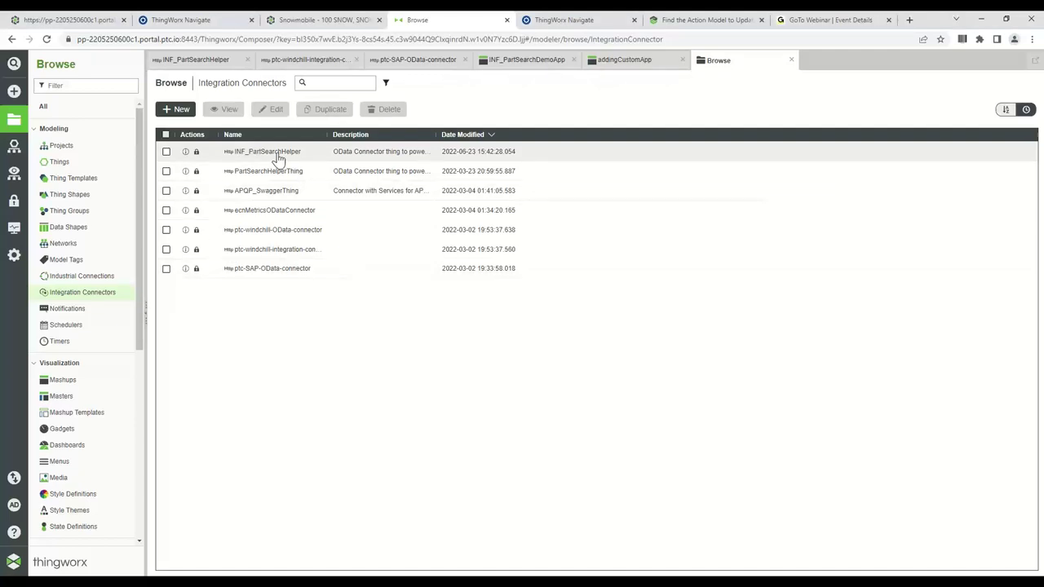
pyautogui.click(276, 270)
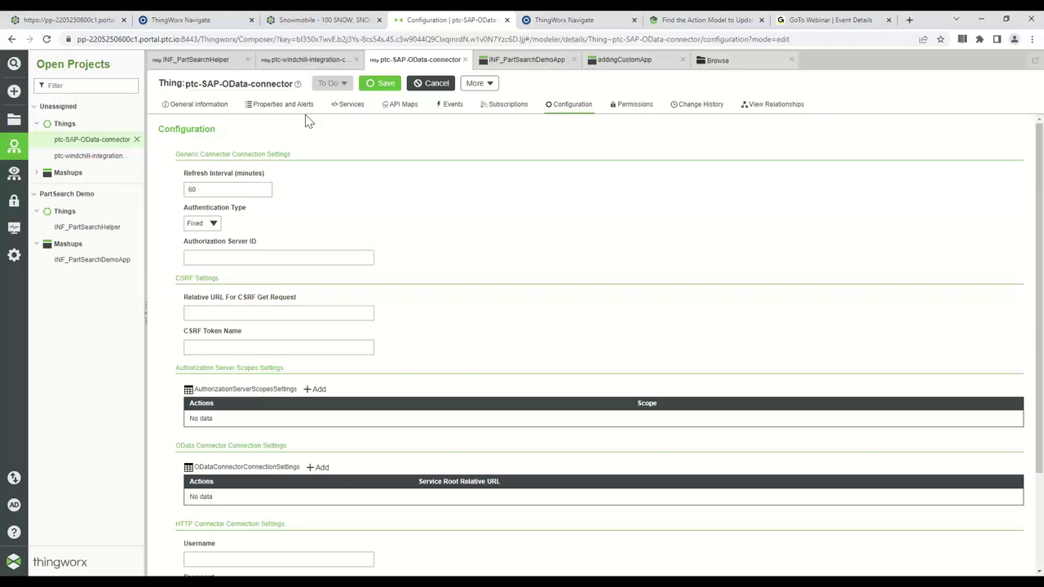
# Review the general information and the connection settings in the configuration of ptc-SAP-OData-connector.
pyautogui.click(213, 106)
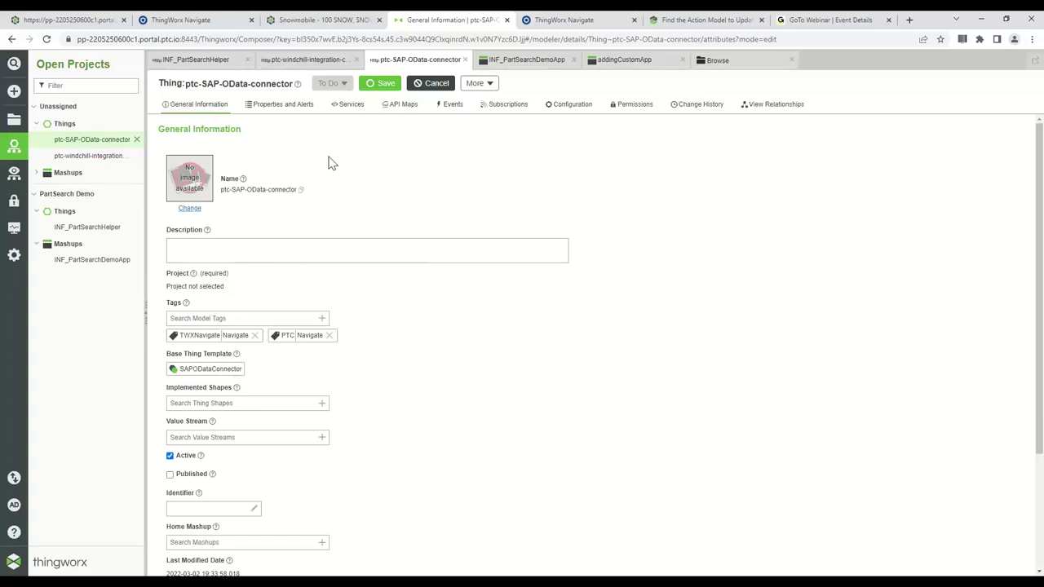
pyautogui.click(571, 106)
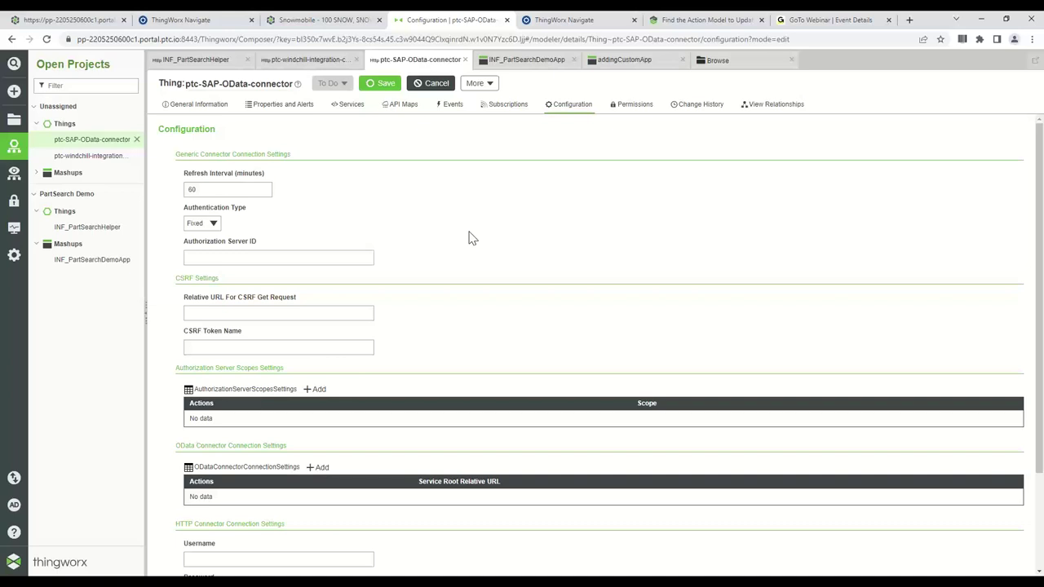
pyautogui.scroll(-3, 469, 237)
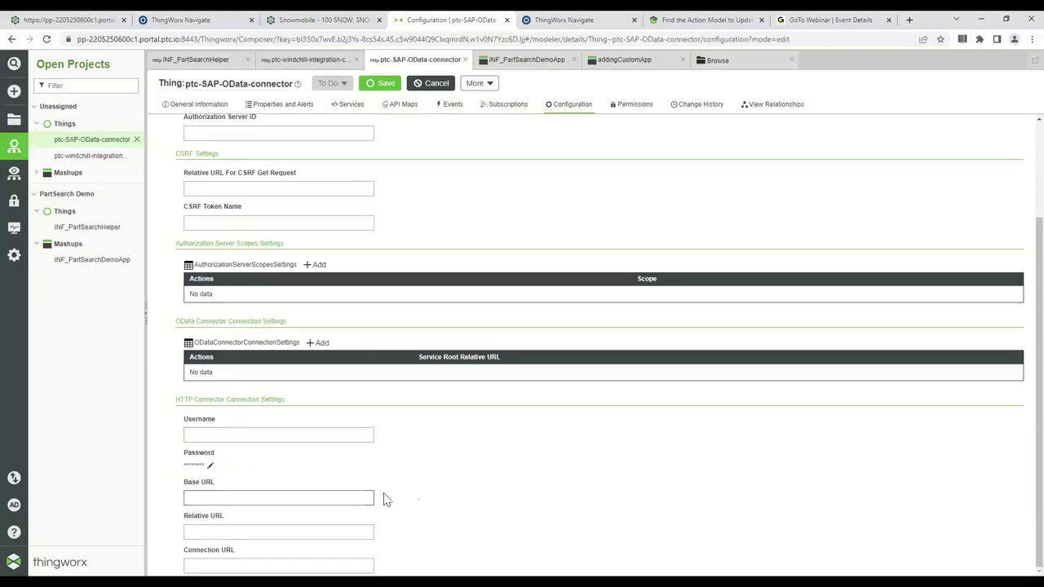
pyautogui.scroll(3, 504, 457)
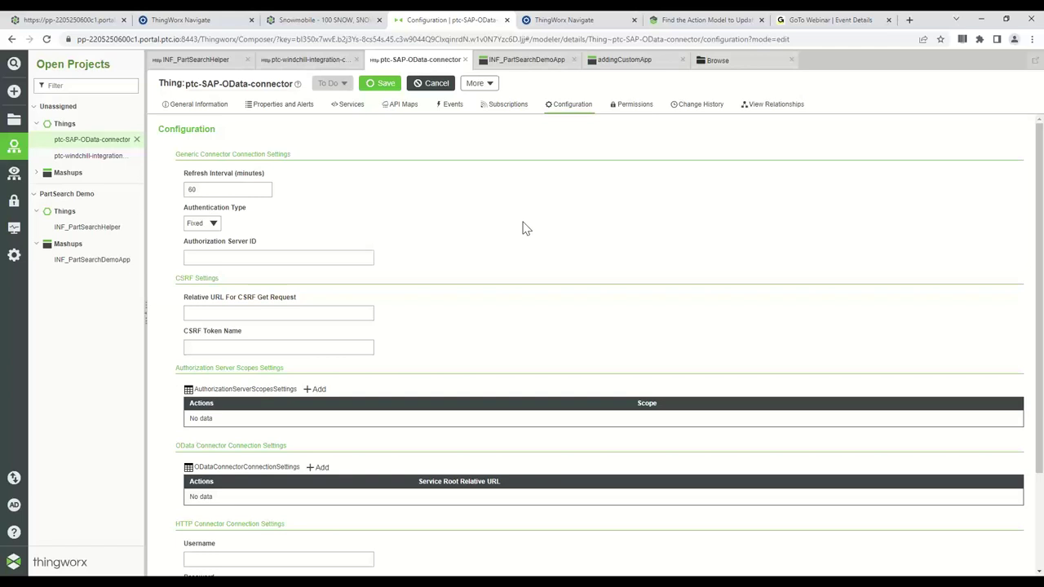
# Switch to ptc-windchill-integration-connector and review its general information and configuration.
pyautogui.click(334, 62)
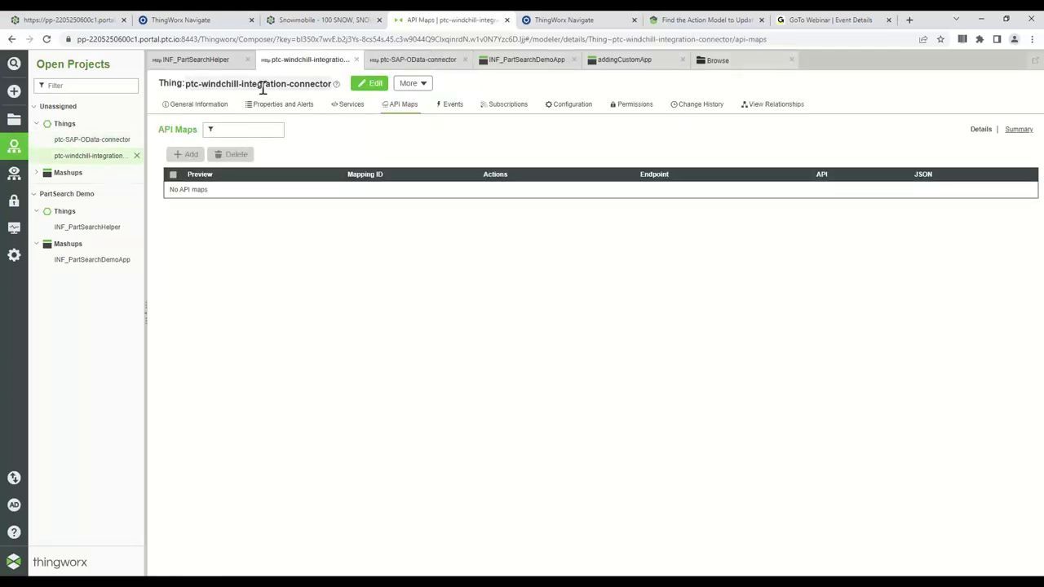
pyautogui.click(199, 106)
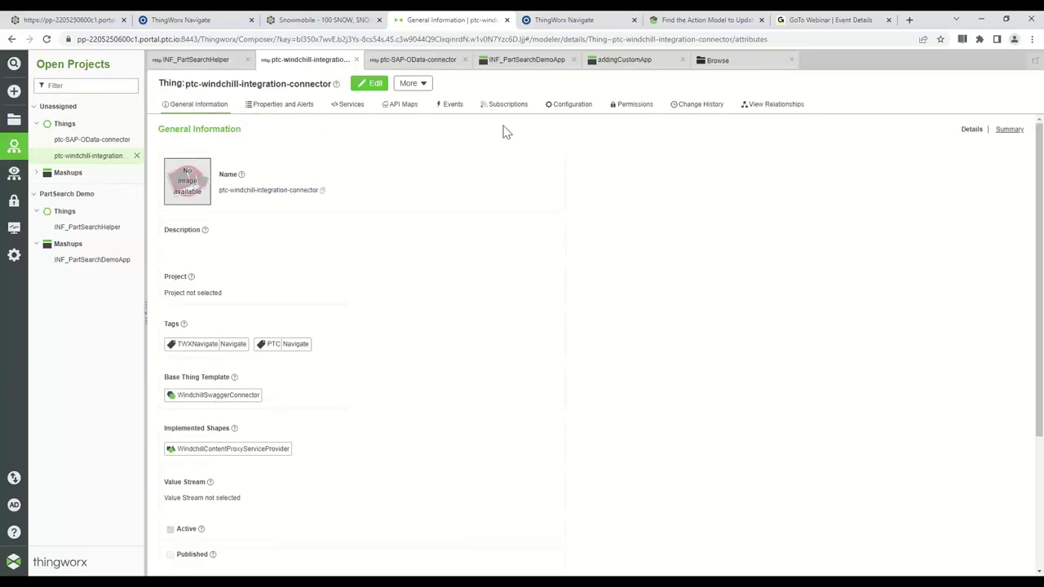
pyautogui.click(575, 103)
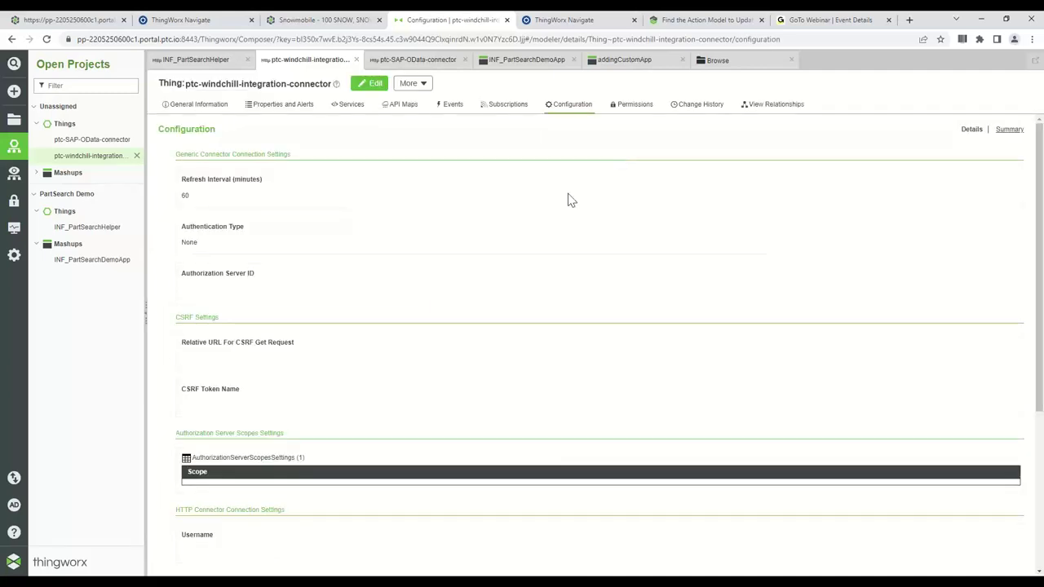
# Review the HTTP and Swagger connection settings of ptc-windchill-integration-connector and switch to the INF_PartSearchDemoApp mashup design.
pyautogui.scroll(-2, 454, 242)
pyautogui.scroll(-3, 454, 242)
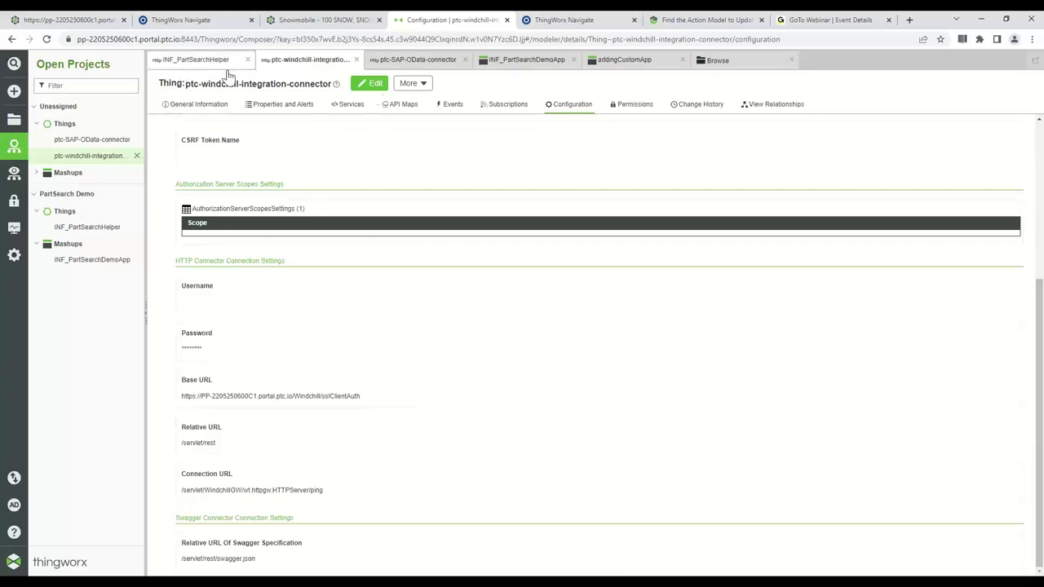
pyautogui.click(526, 65)
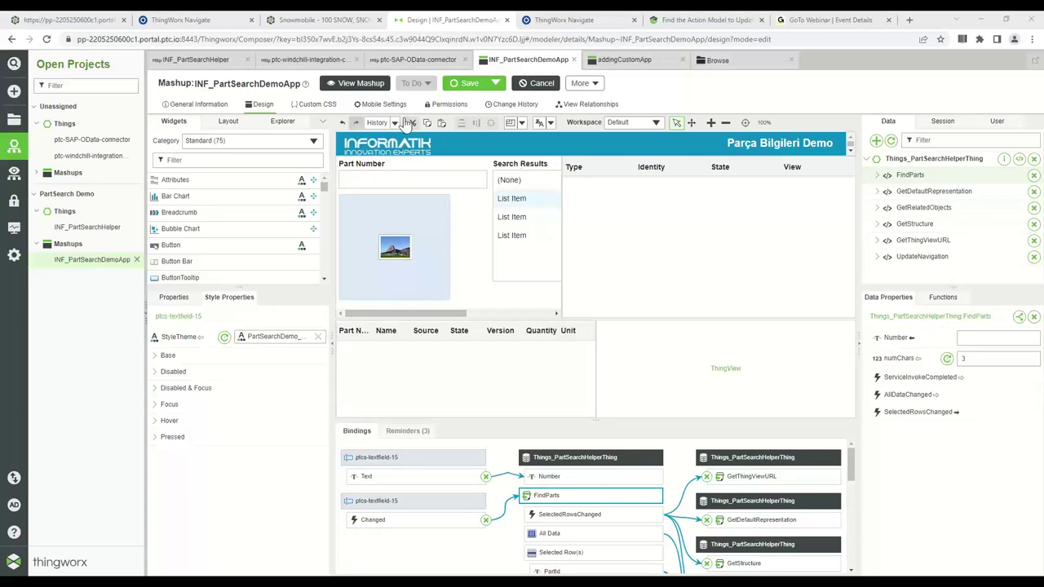
# Run the INF_PartSearchDemoApp mashup, search for part number 324 and show the data of mechanical part 7043241.
pyautogui.click(375, 88)
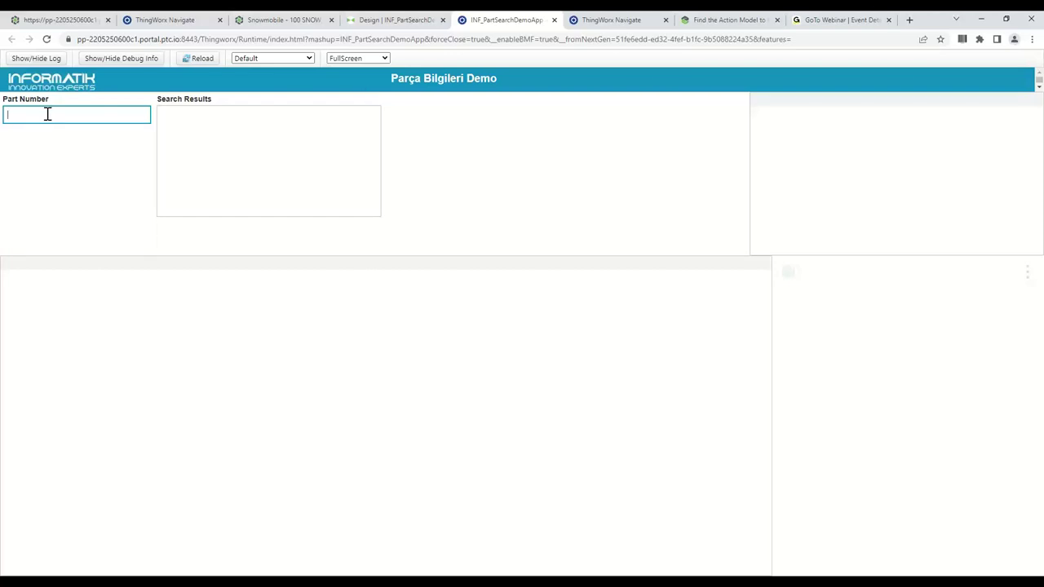
pyautogui.write('324')
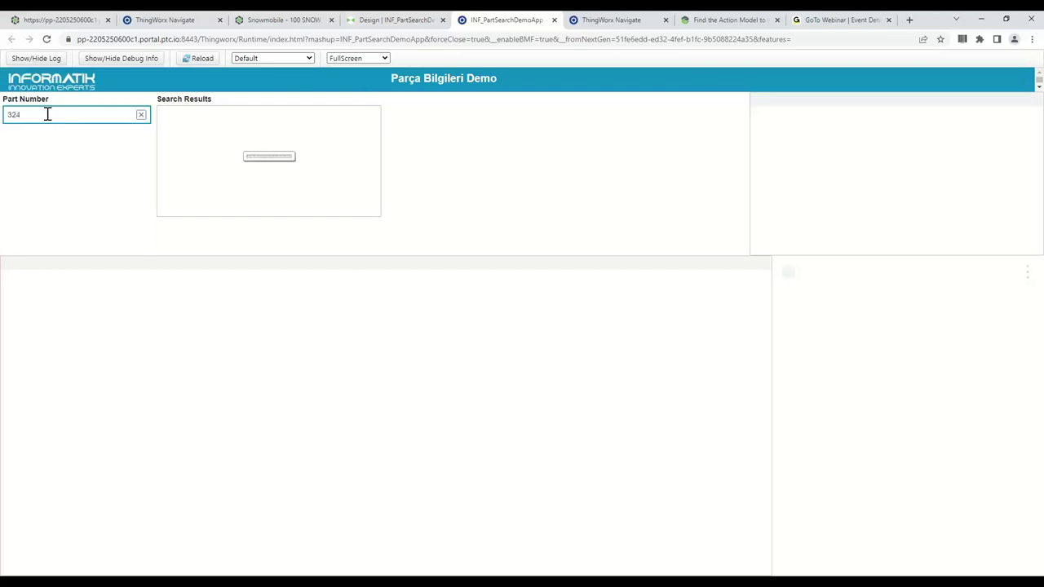
pyautogui.click(196, 134)
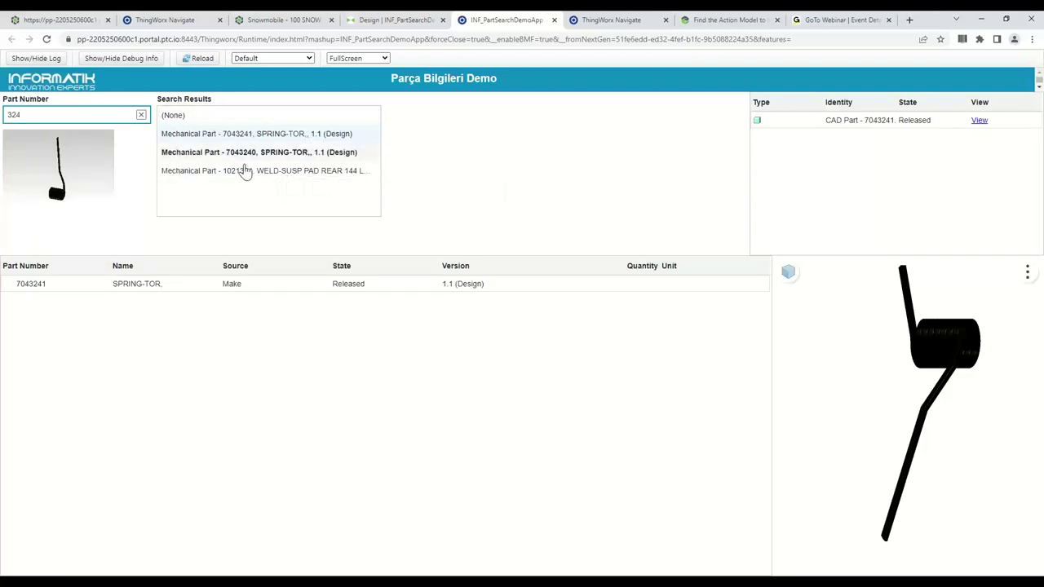
# Show the data of parts 7043240 and 1021324 from the search results and rotate the 3D model of 1021324.
pyautogui.click(333, 154)
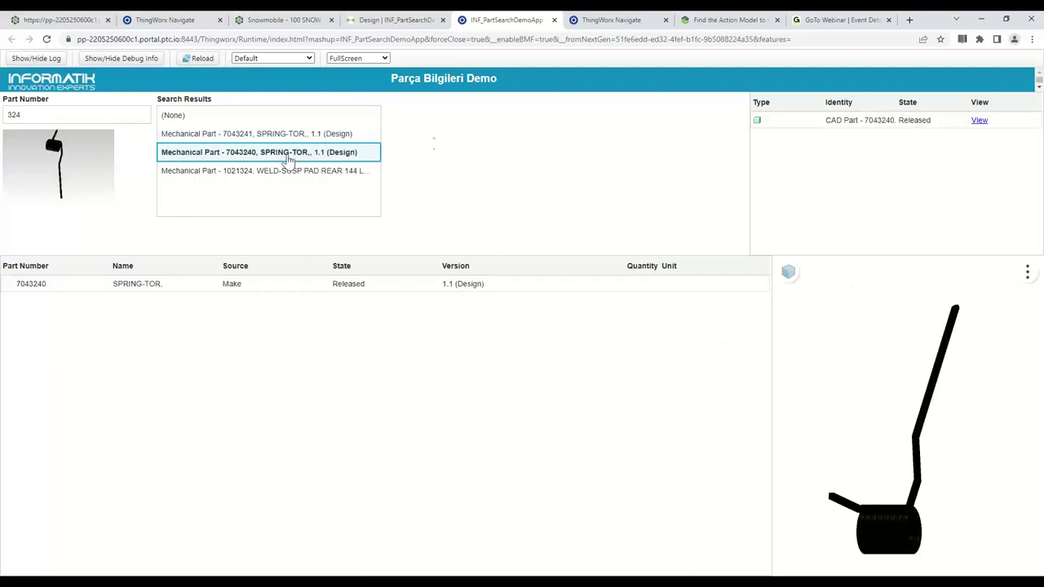
pyautogui.click(271, 173)
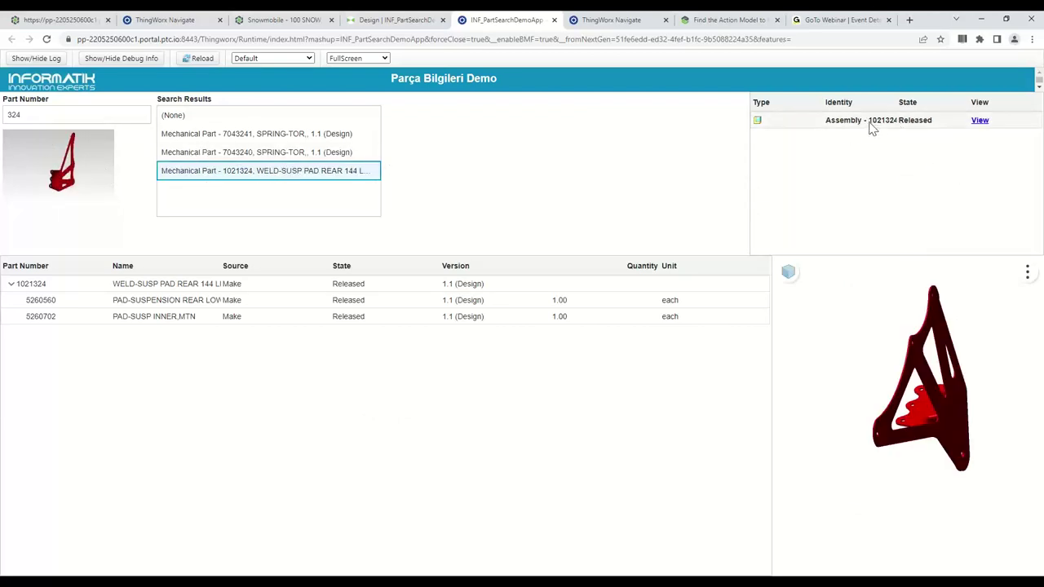
pyautogui.moveTo(925, 333); pyautogui.dragTo(912, 487)
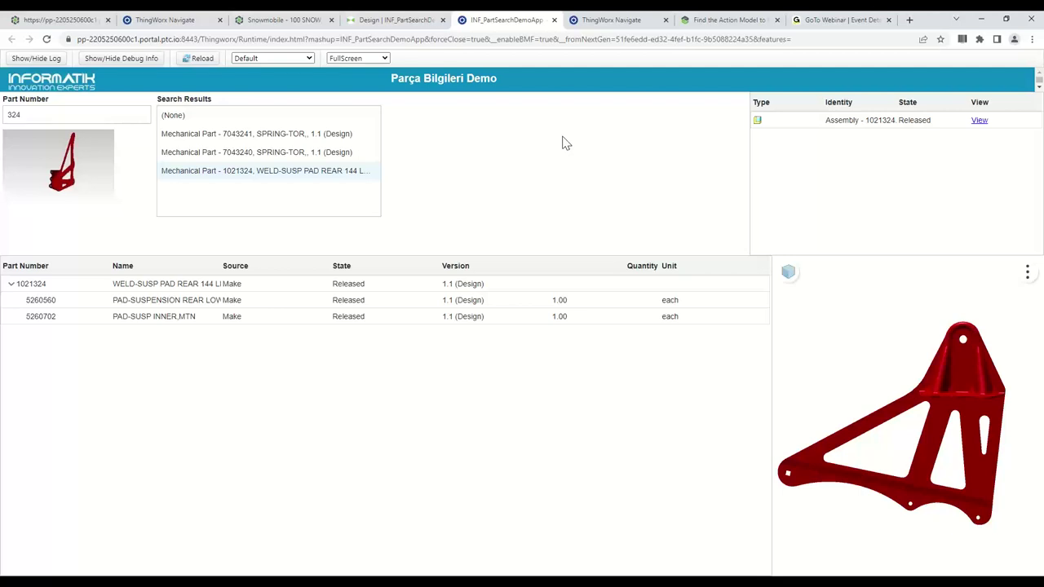
# Return to ThingWorx Composer, show the addingCustomApp mashup design and dismiss the widget loading warning.
pyautogui.click(409, 23)
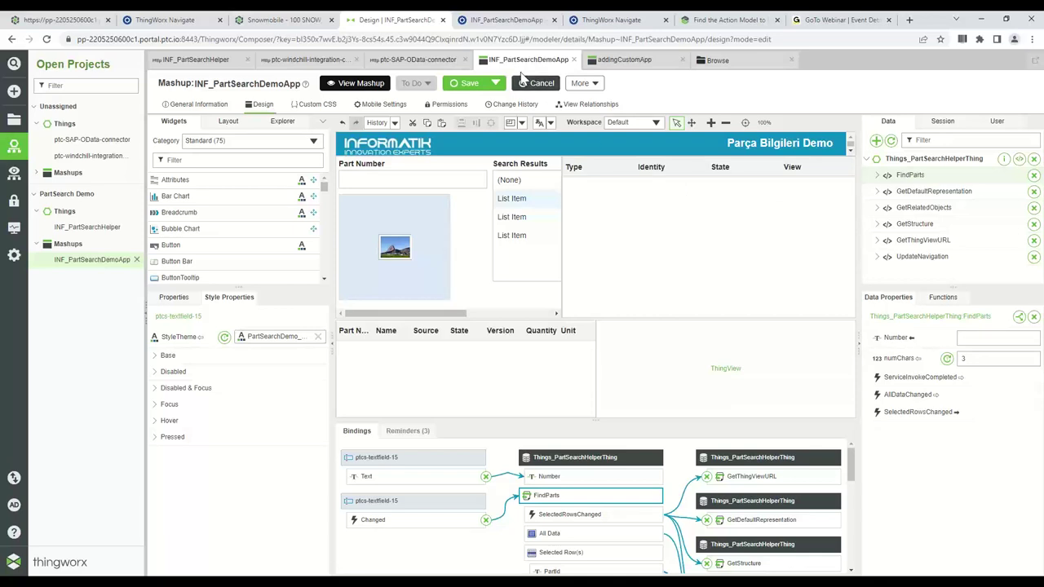
pyautogui.click(622, 72)
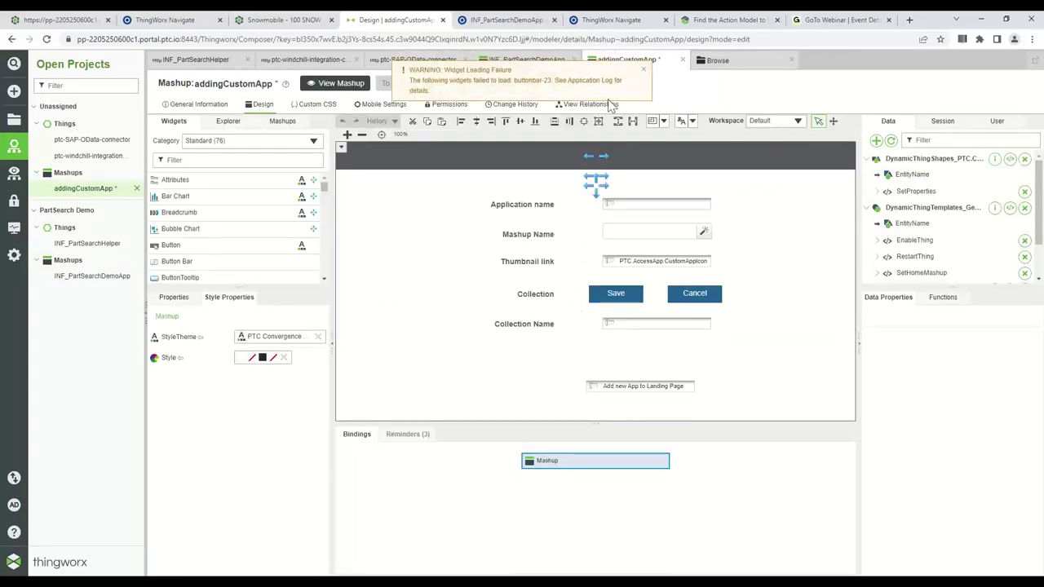
pyautogui.click(643, 69)
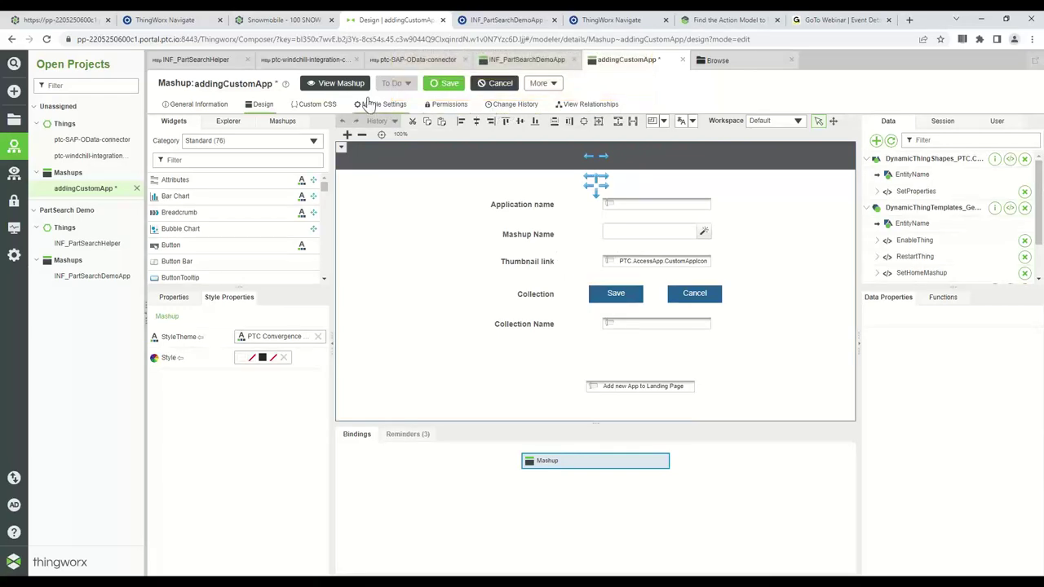
# In the running Add new App to Landing Page form, name the application Informatik Parça Arama2, assign the INF_PartSearchDemoApp mashup and save it.
pyautogui.click(193, 23)
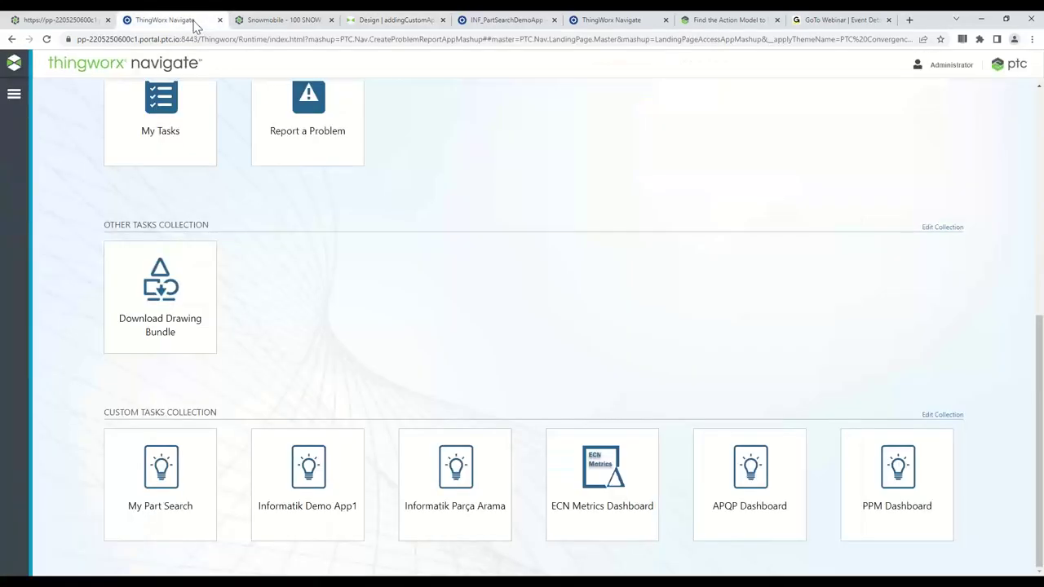
pyautogui.click(274, 22)
pyautogui.click(387, 21)
pyautogui.click(485, 22)
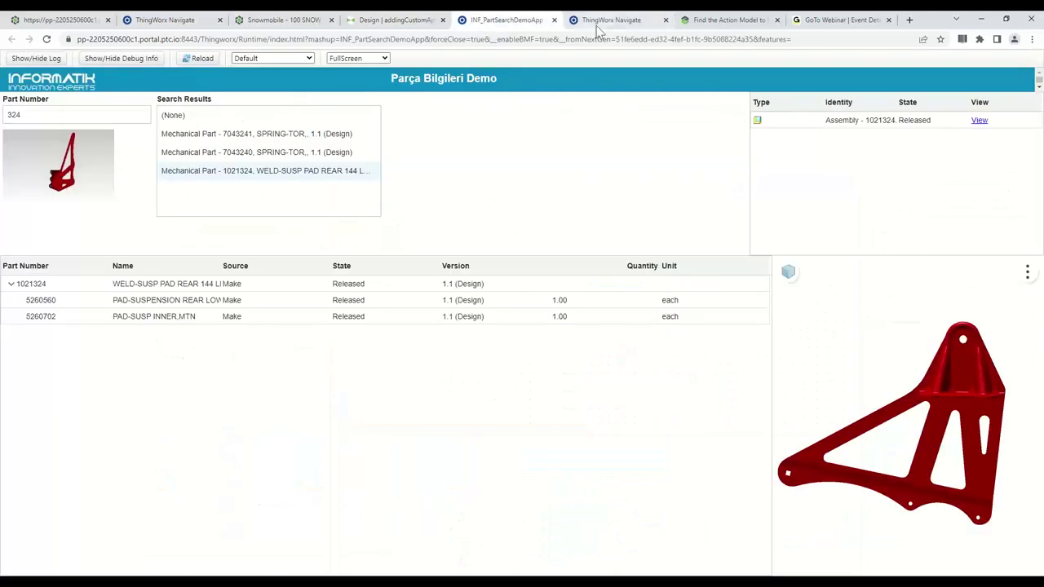
pyautogui.click(611, 21)
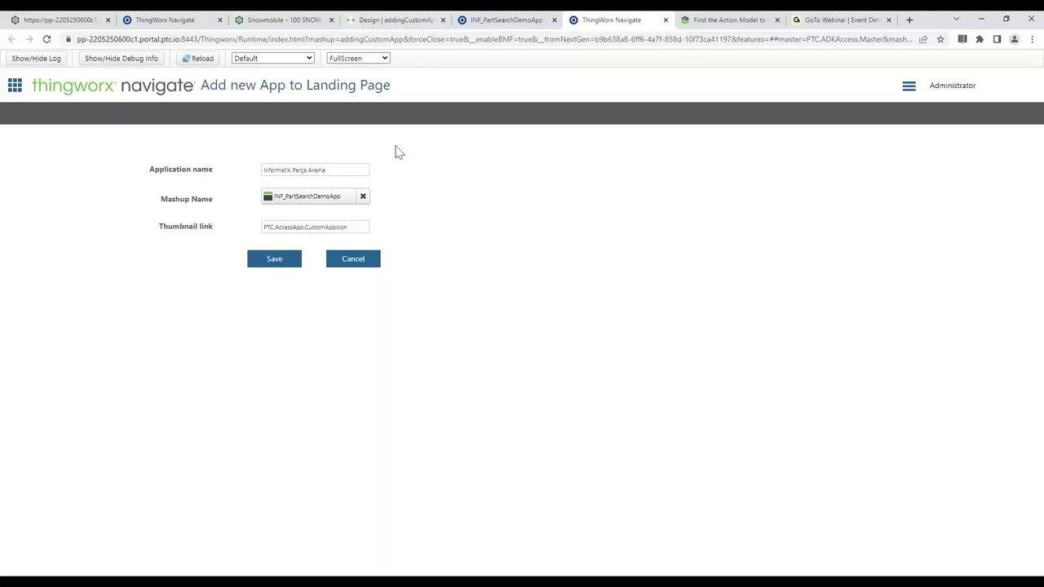
pyautogui.click(344, 167)
pyautogui.click(363, 196)
pyautogui.click(362, 198)
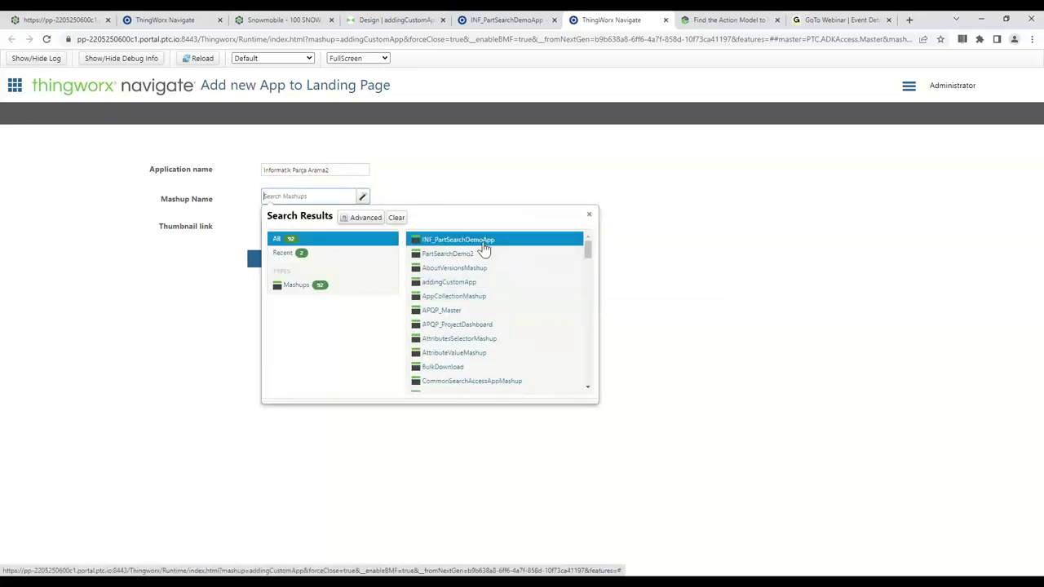
pyautogui.click(452, 241)
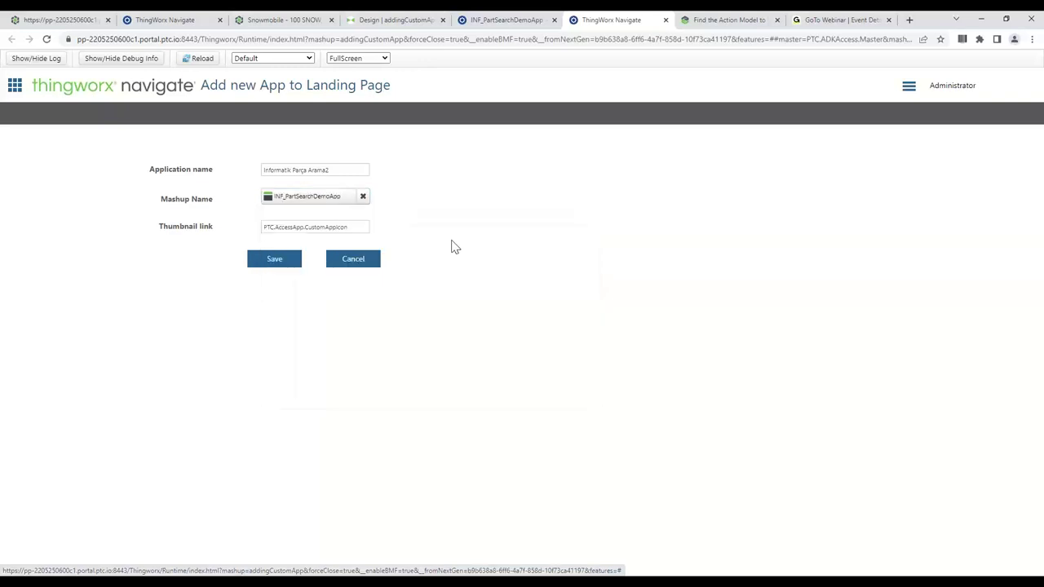
pyautogui.click(338, 169)
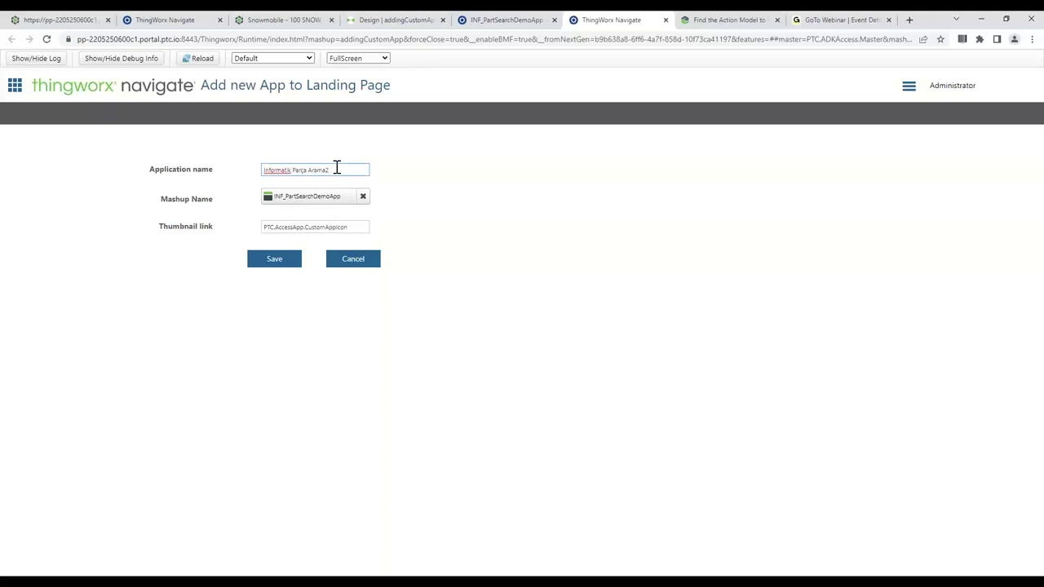
pyautogui.click(268, 259)
# Go to the Navigate landing page and open the ECN Metrics Dashboard from the Custom Tasks collection.
pyautogui.click(15, 87)
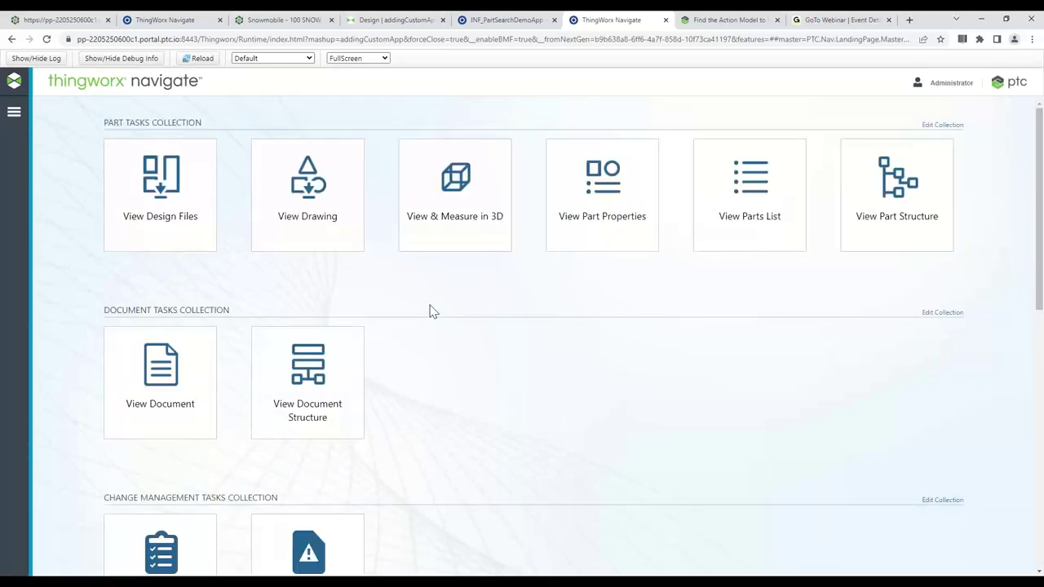
pyautogui.scroll(-7, 432, 311)
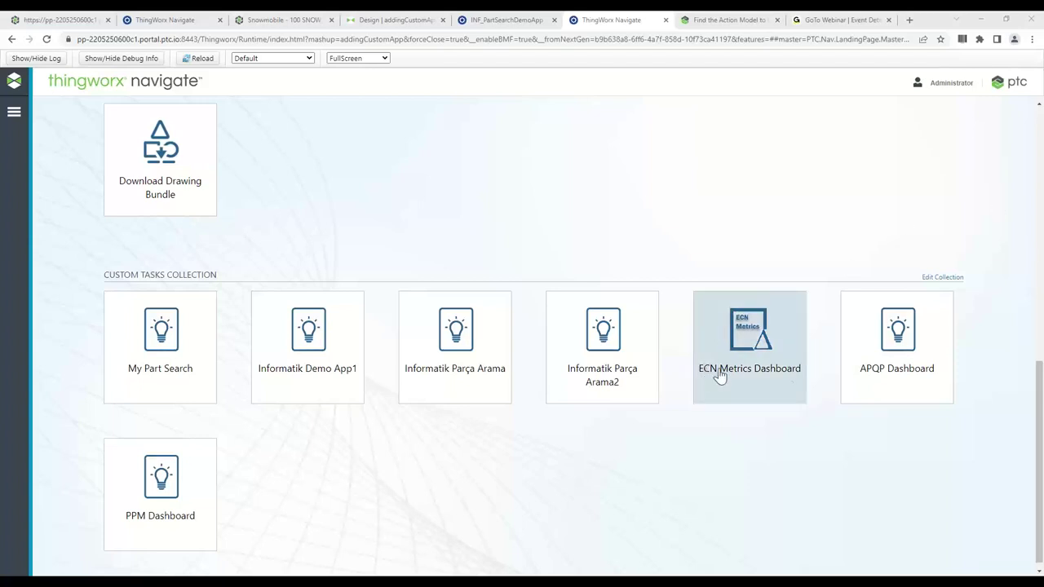
pyautogui.click(772, 386)
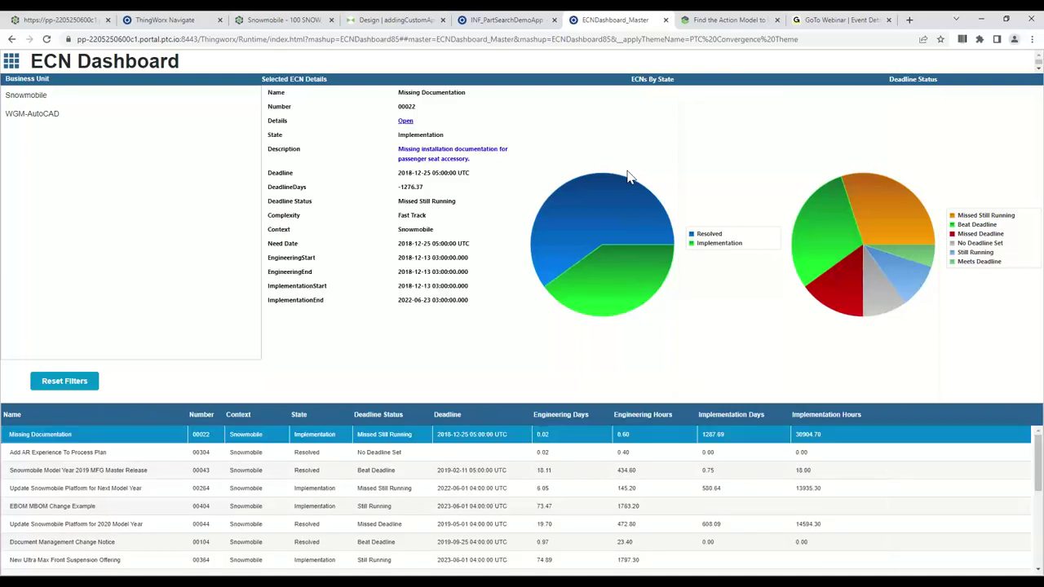
# Filter the ECN Dashboard by the Snowmobile business unit and examine Add AR Experience To Process Plan and Snowmobile Model Year 2019 MFG Master Release.
pyautogui.click(81, 94)
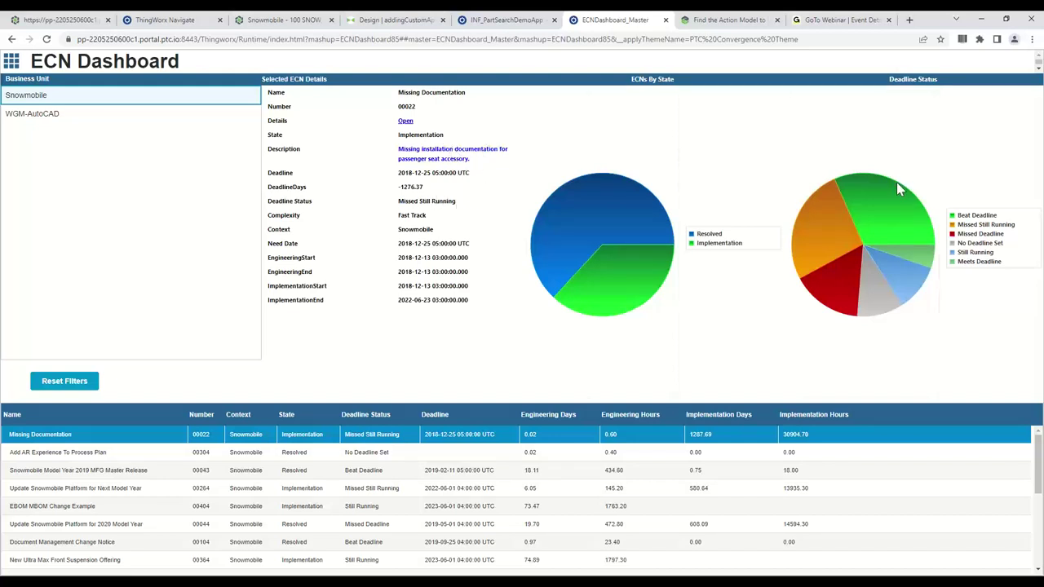
pyautogui.moveTo(655, 213)
pyautogui.moveTo(897, 211)
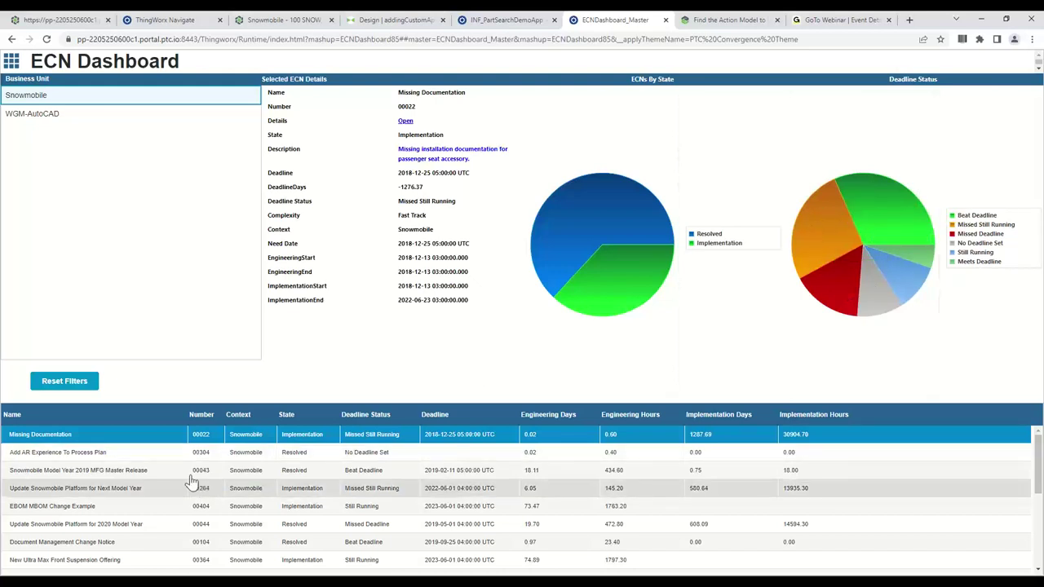
pyautogui.click(167, 454)
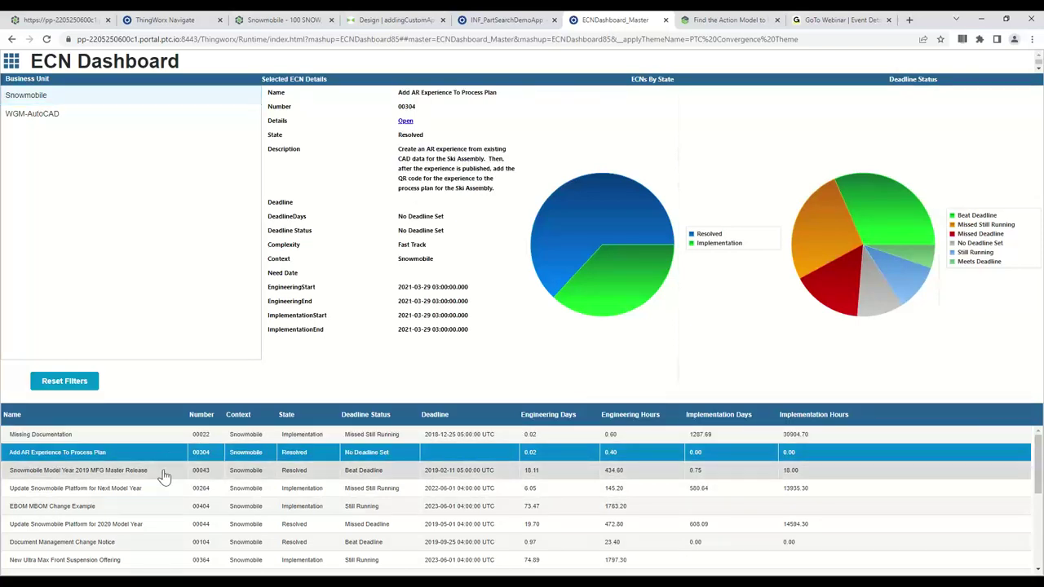
pyautogui.click(164, 473)
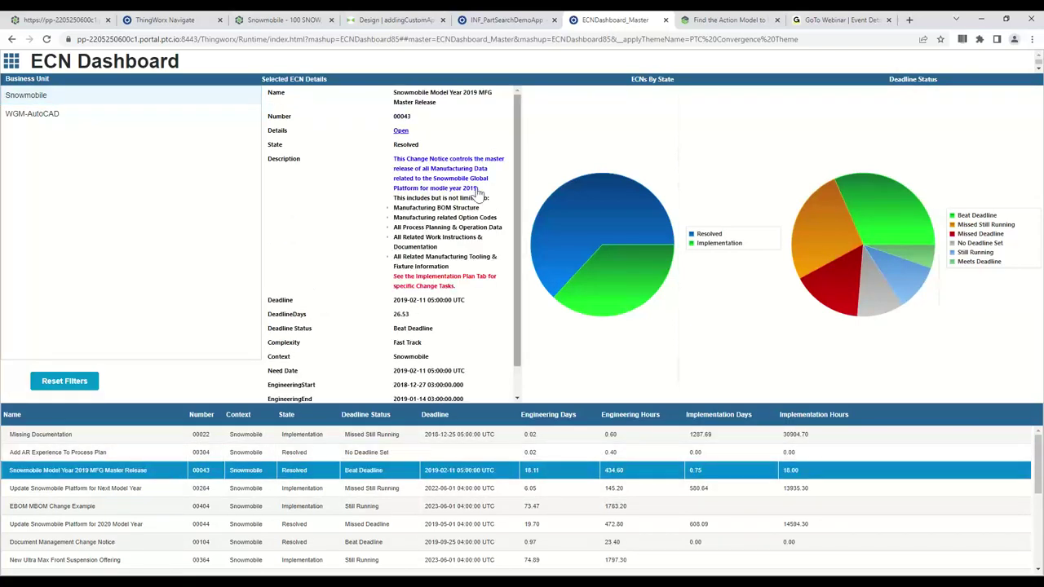
pyautogui.moveTo(665, 231)
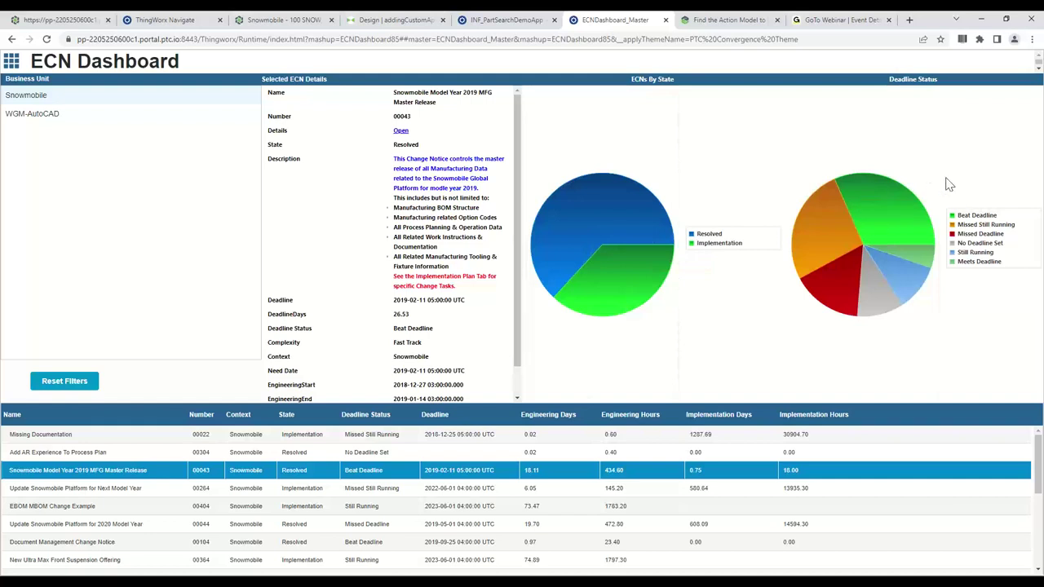
pyautogui.moveTo(816, 198)
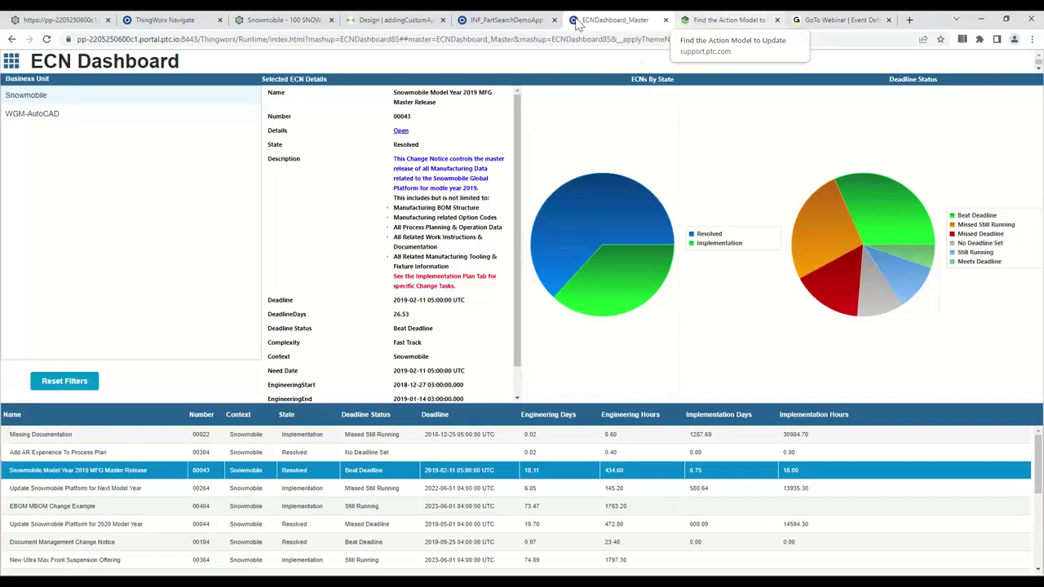
# Revisit the part search demo app and its address, the addingCustomApp design, the landing page and the ECN Dashboard.
pyautogui.click(498, 22)
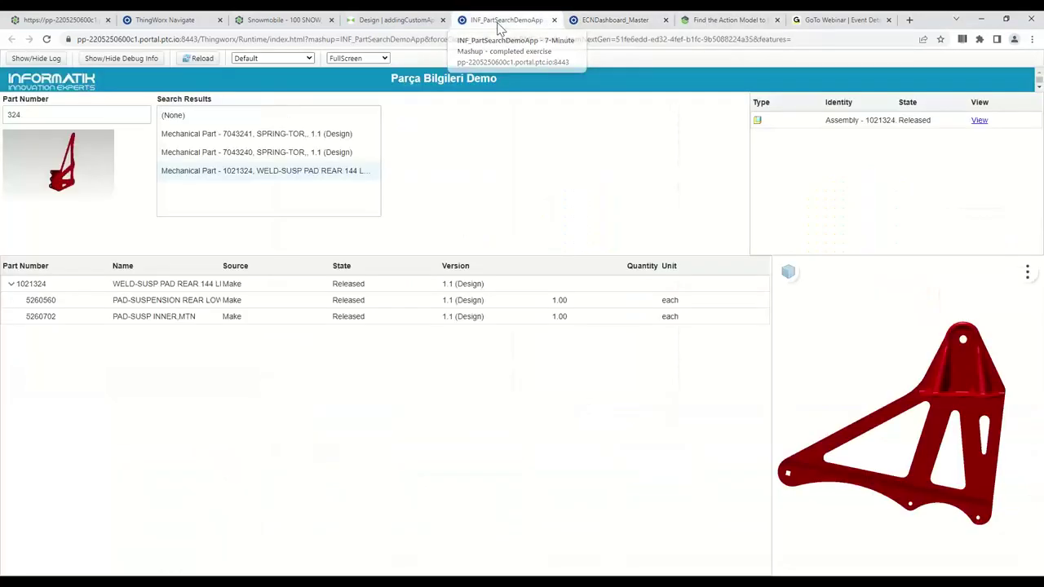
pyautogui.click(422, 25)
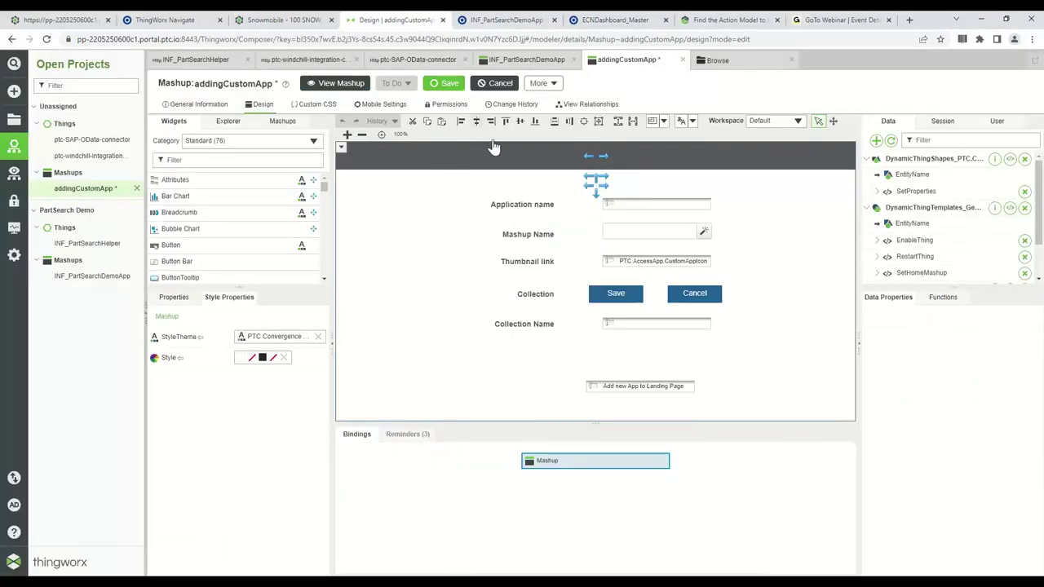
pyautogui.click(503, 24)
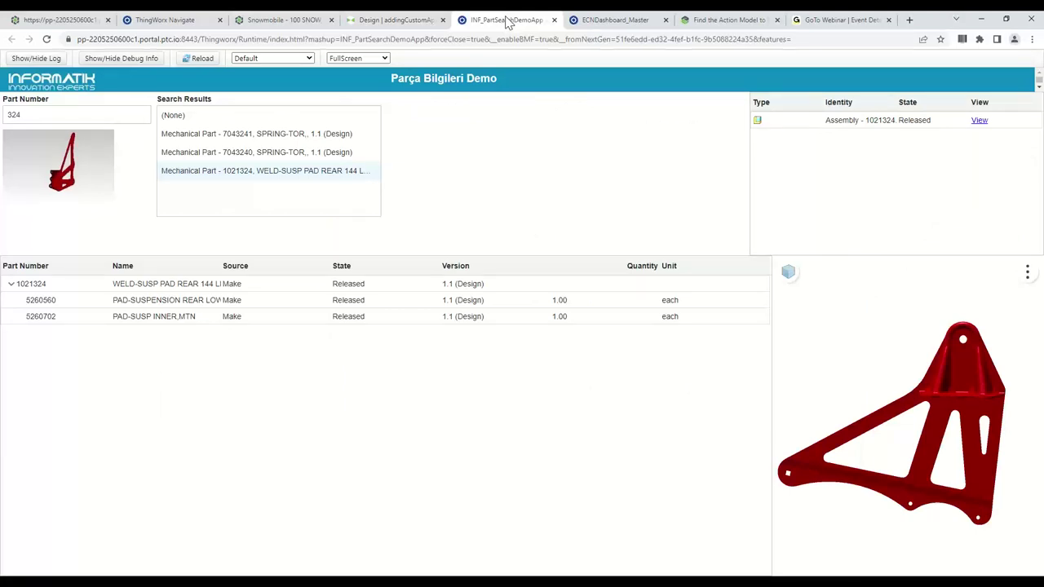
pyautogui.click(422, 39)
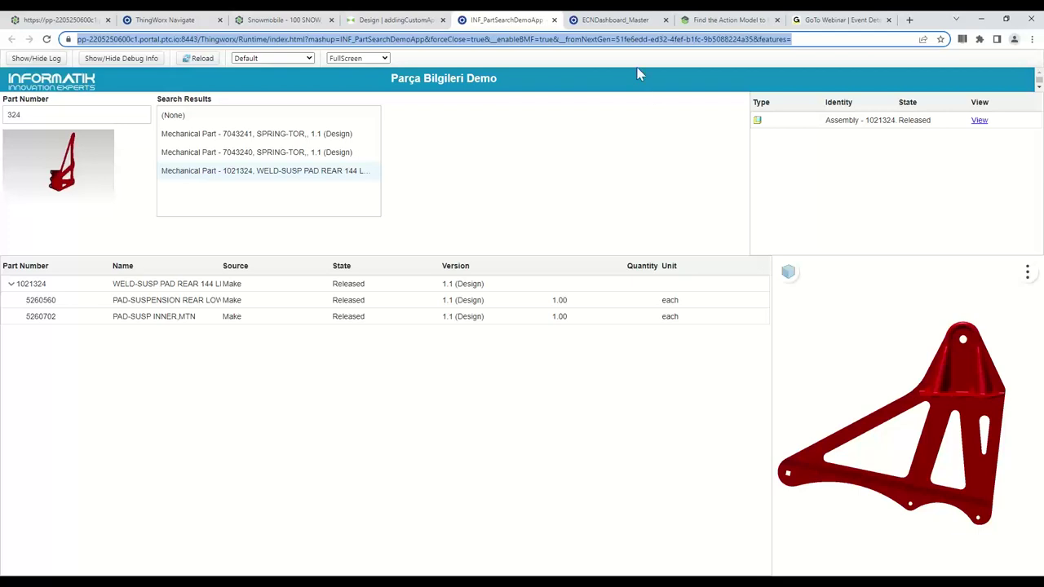
pyautogui.click(626, 23)
pyautogui.click(410, 24)
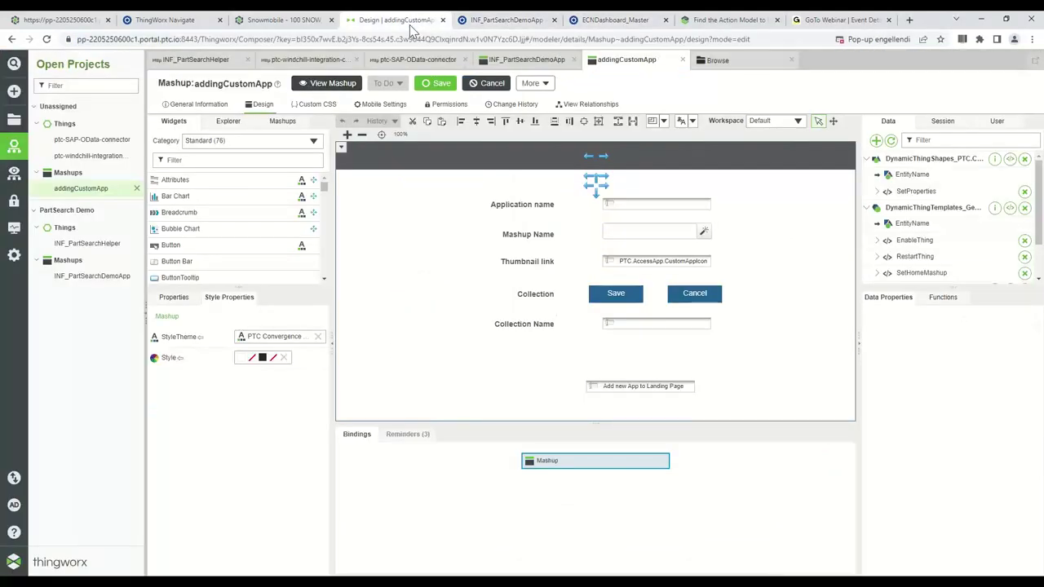
pyautogui.click(186, 20)
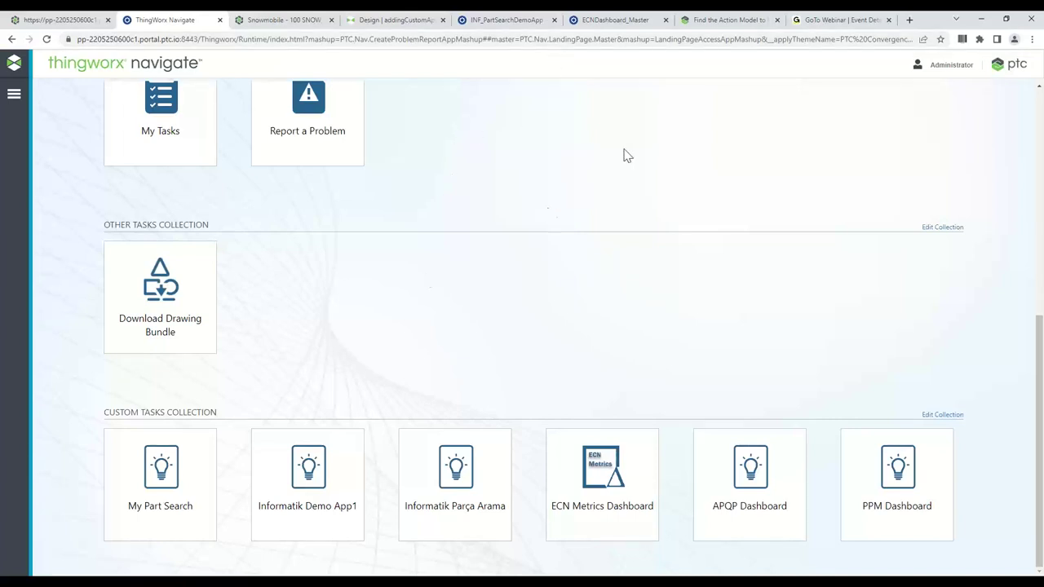
pyautogui.click(620, 25)
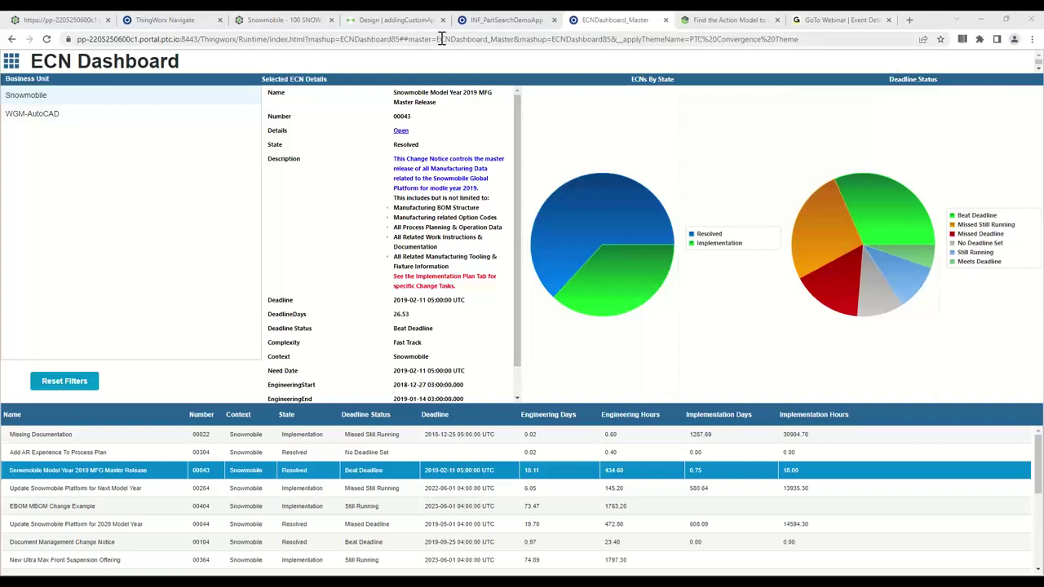
# Switch to Windchill and open the Cost 2.0 view of the 100 SNOW, SNOWMOBILE MASTER part.
pyautogui.click(269, 20)
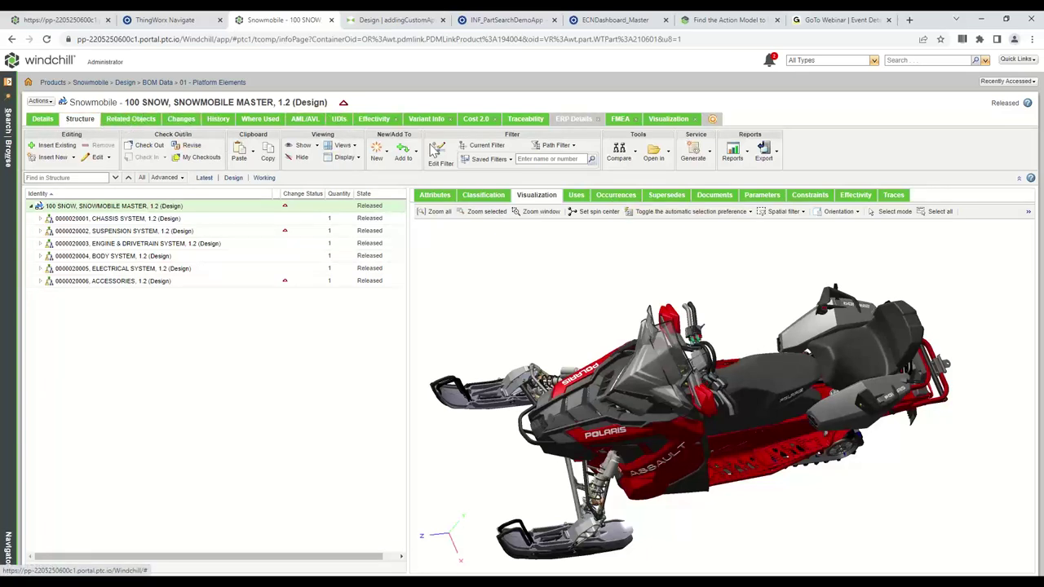
pyautogui.click(478, 119)
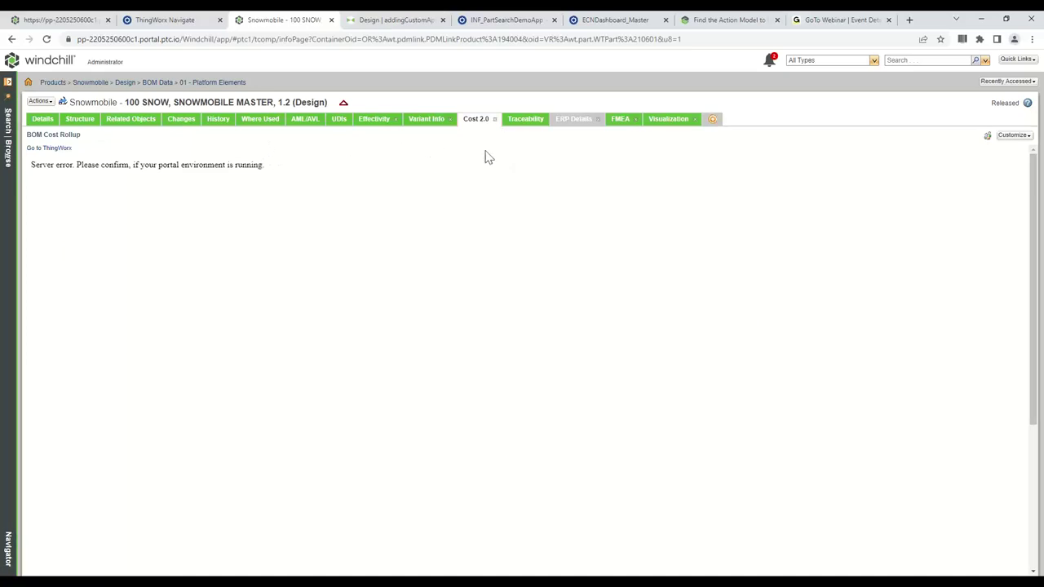
# Revisit the ECN Dashboard and return to the Cost 2.0 view of the SNOWMOBILE MASTER part in Windchill.
pyautogui.click(599, 22)
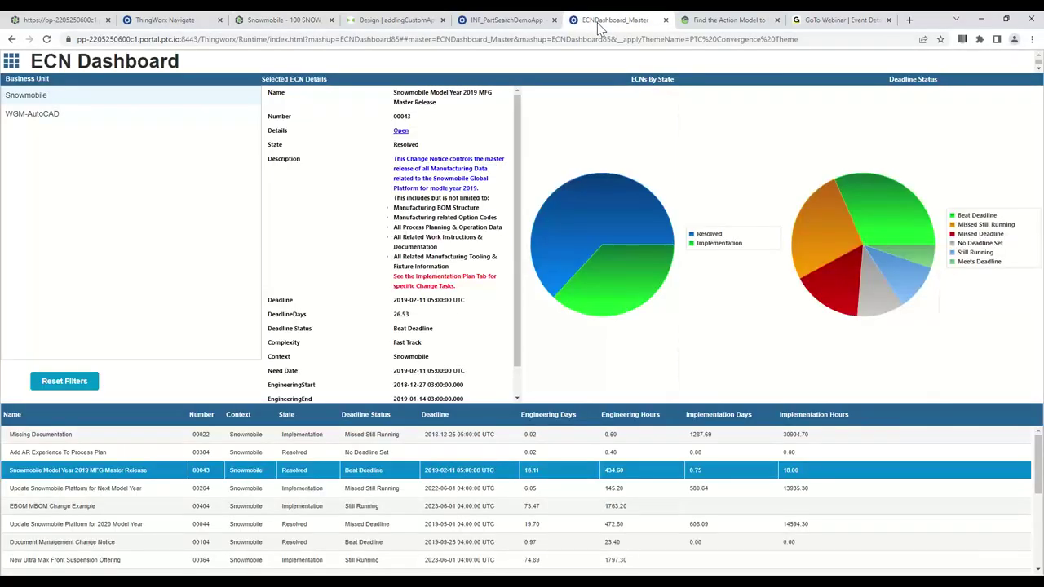
pyautogui.moveTo(581, 184)
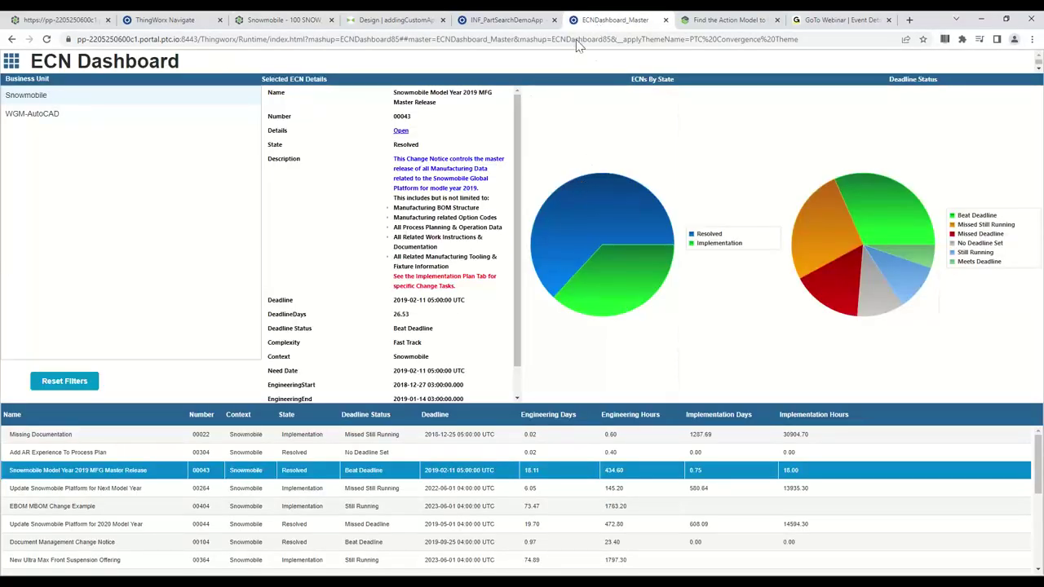
pyautogui.click(281, 20)
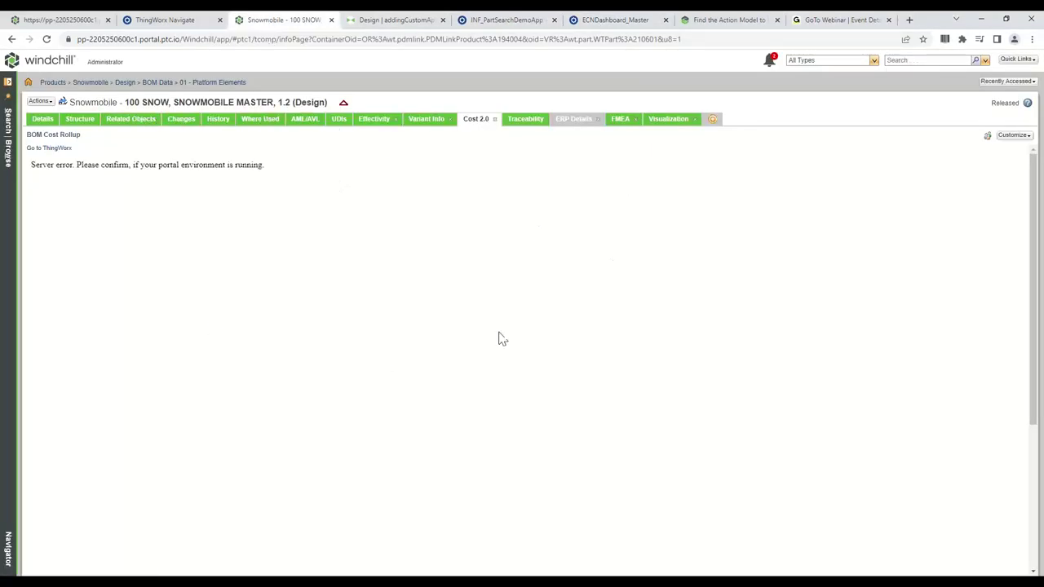
# Examine the ThingWorx customization options for the part's Cost 2.0 view and open its ERP Details view.
pyautogui.click(1029, 136)
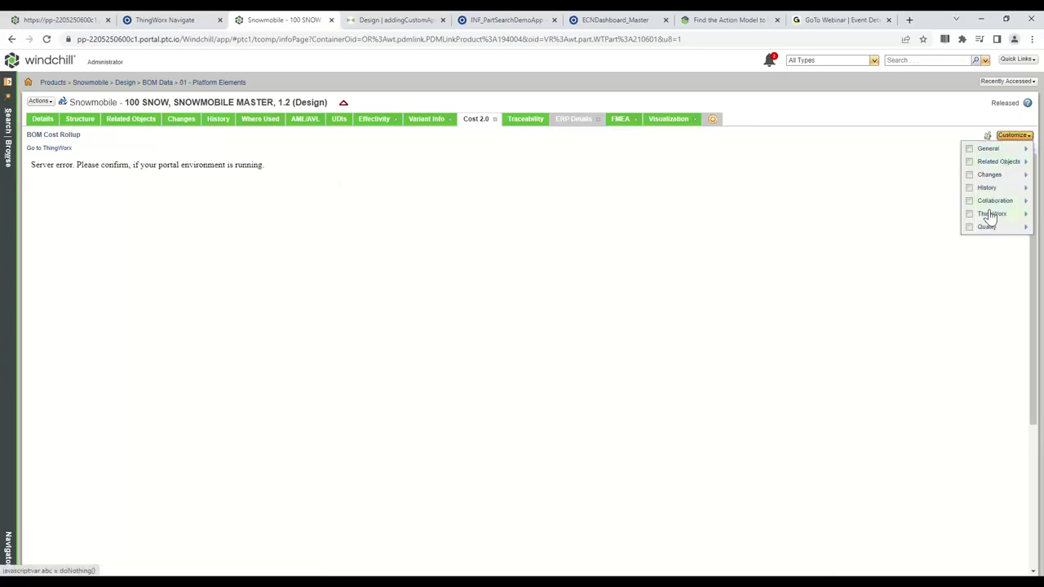
pyautogui.moveTo(990, 215)
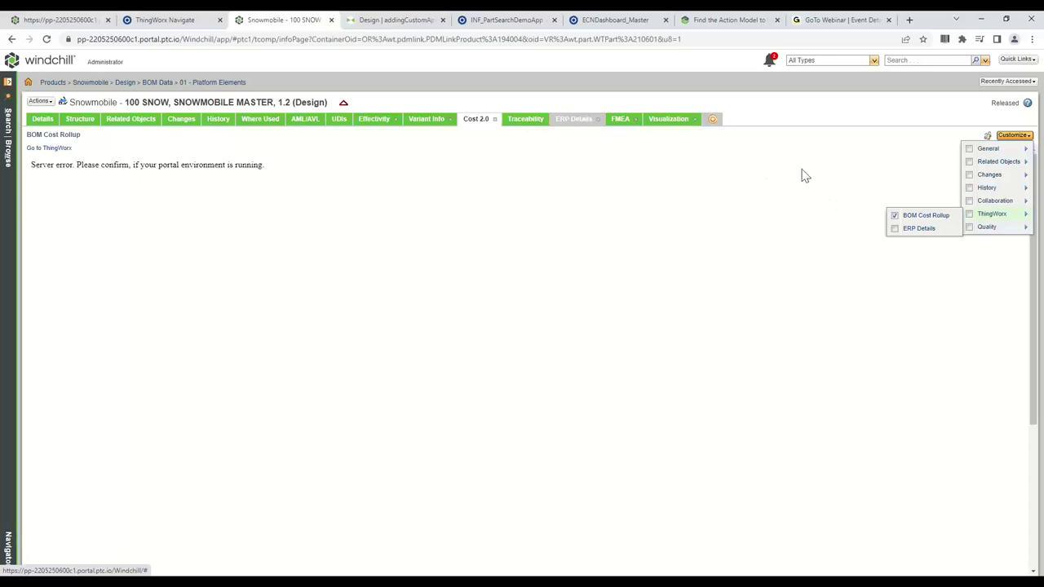
pyautogui.click(1030, 137)
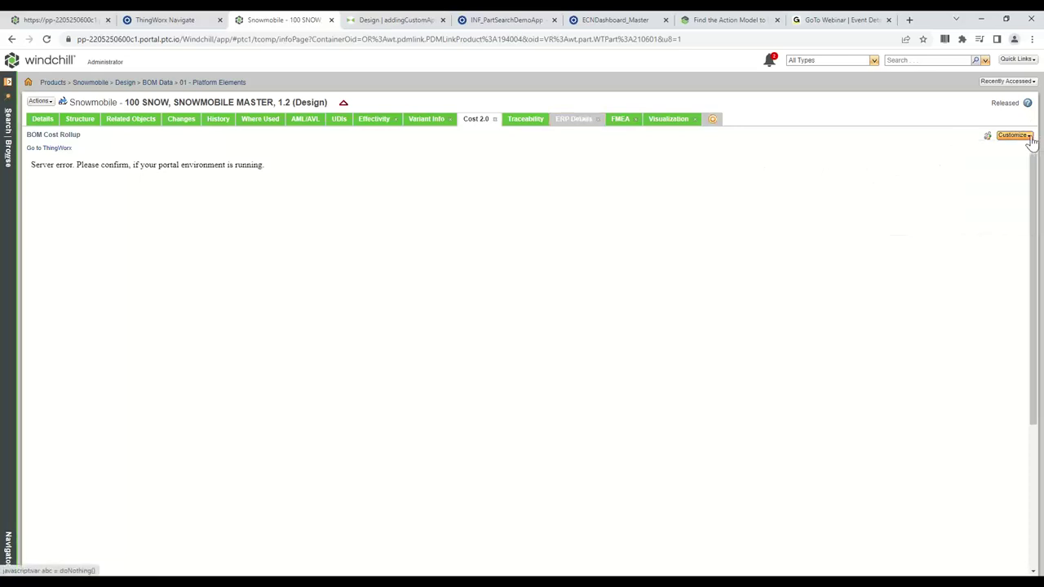
pyautogui.click(569, 122)
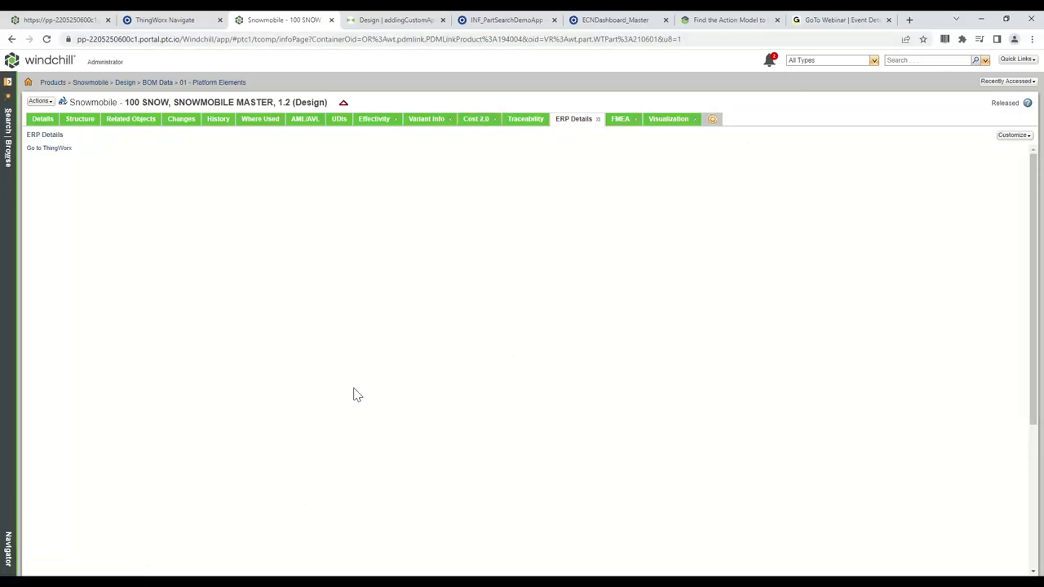
# Switch to the PowerPoint presentation and show the Summary slide on customizing apps and embedding ThingWorx mashups in Windchill.
pyautogui.hotkey('alt', 'Tab')
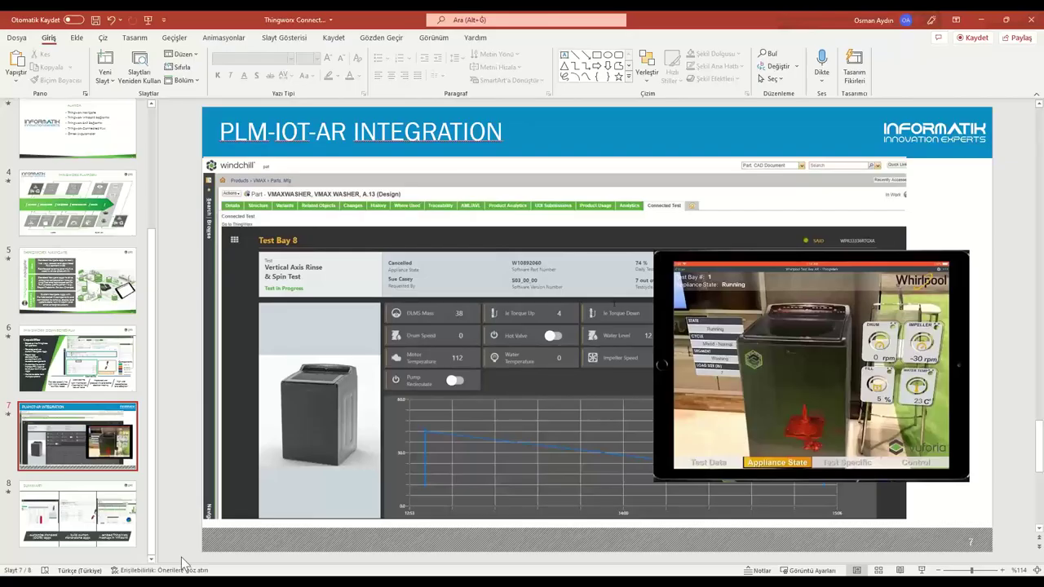
pyautogui.click(114, 514)
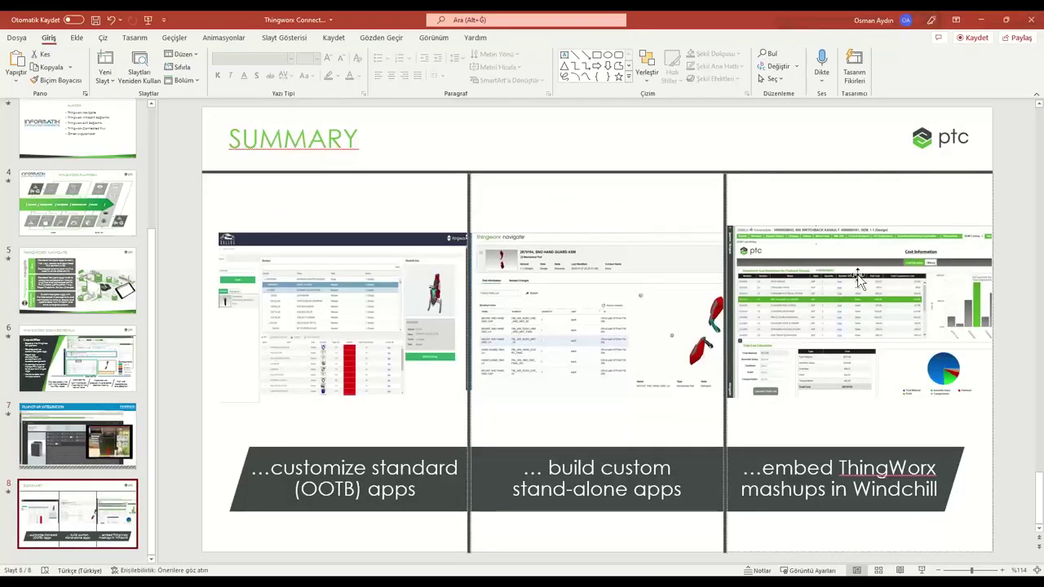